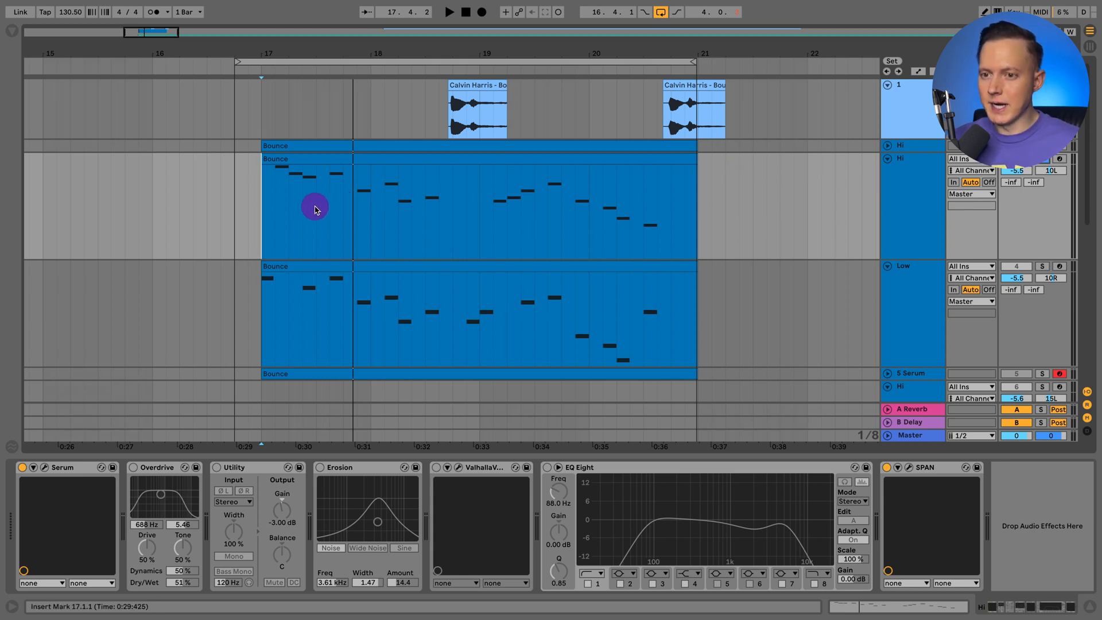
Play back the arrangement and examine the notes of the high melody's Bounce clip
key(space)
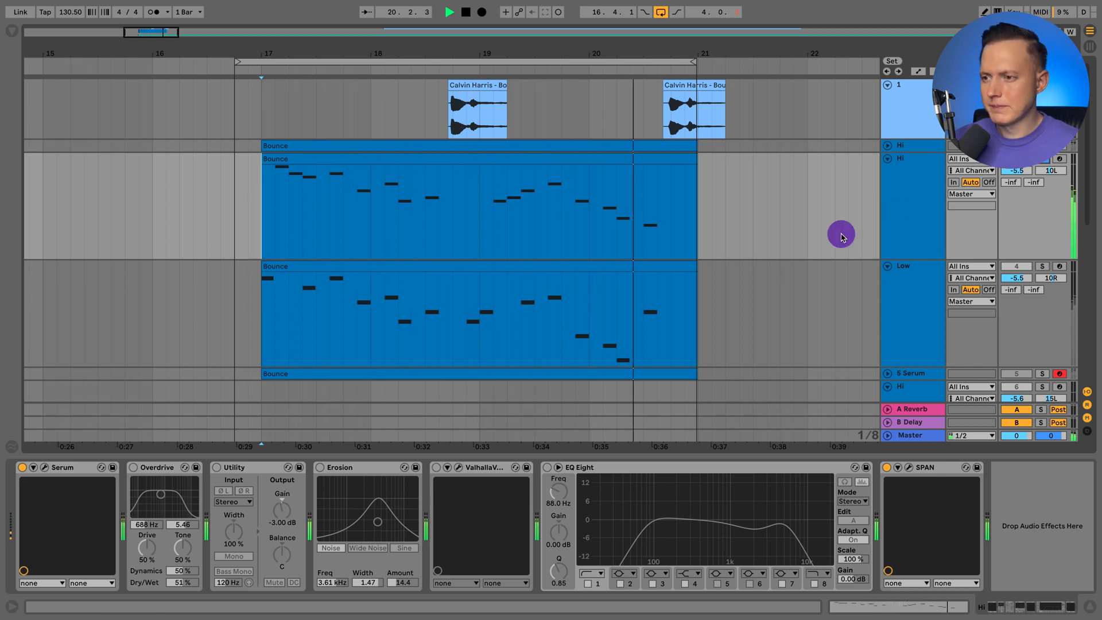
double_click(632, 156)
key(space)
click(913, 427)
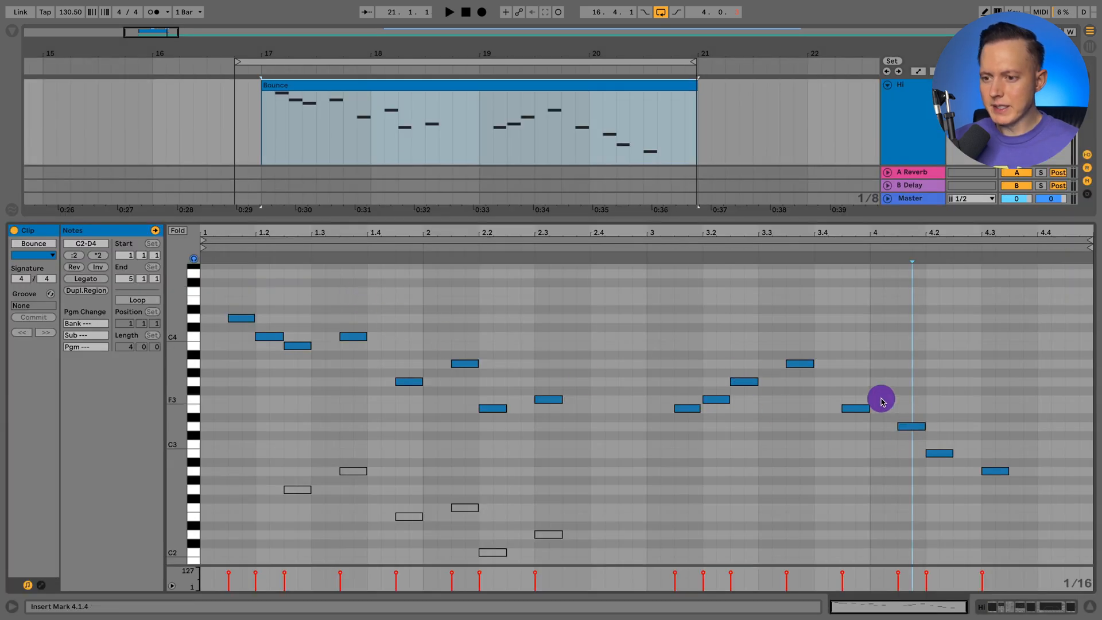
key(alt+super+l)
Solo the Low track, play it back and examine the notes of its Bounce clip
click(636, 191)
click(1041, 191)
key(space)
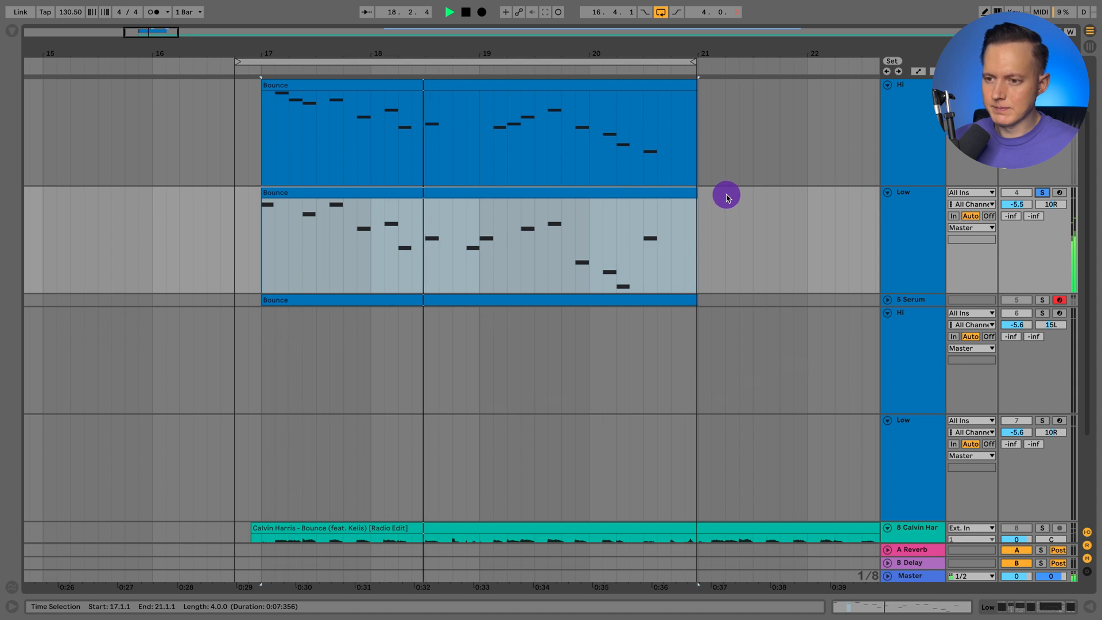
key(space)
double_click(634, 196)
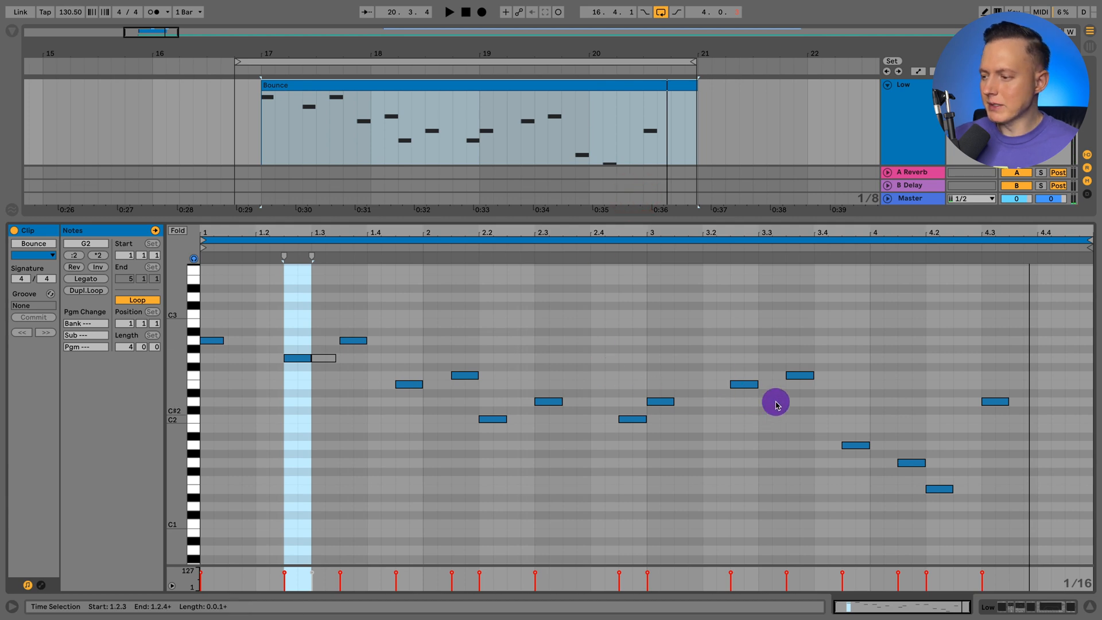
click(1087, 607)
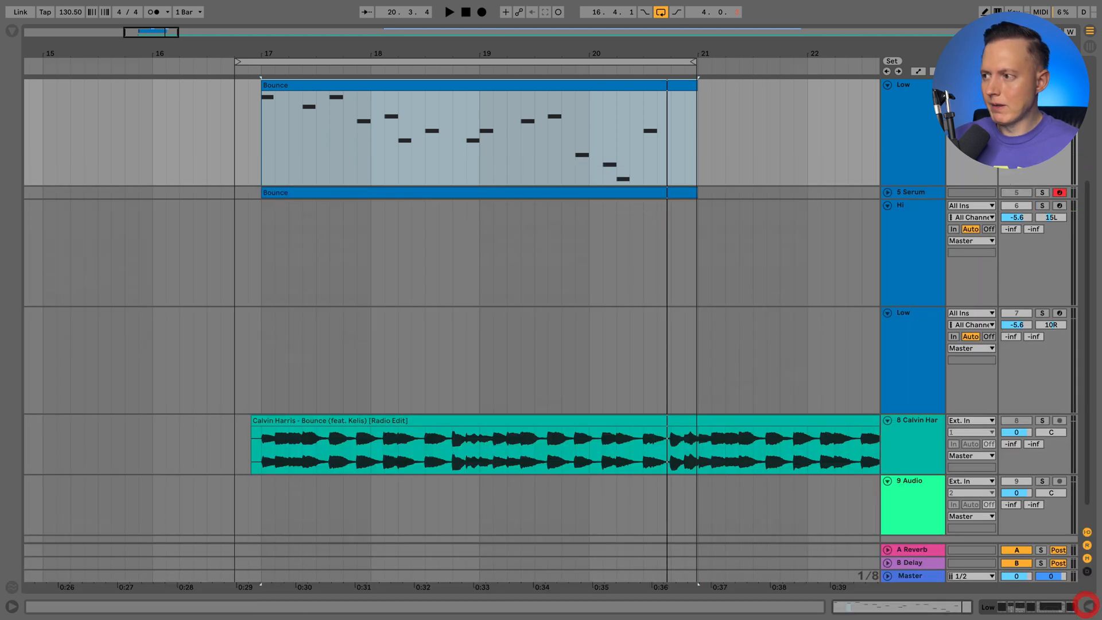
Play back the Hi and Low melody parts together
scroll(665, 345, up, 5)
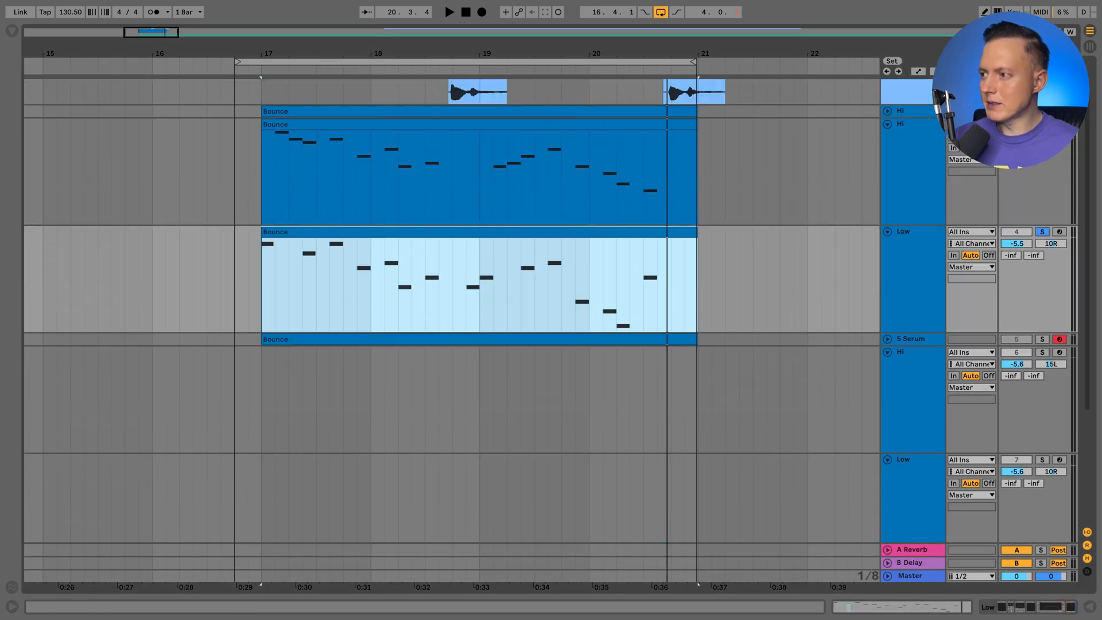
key(space)
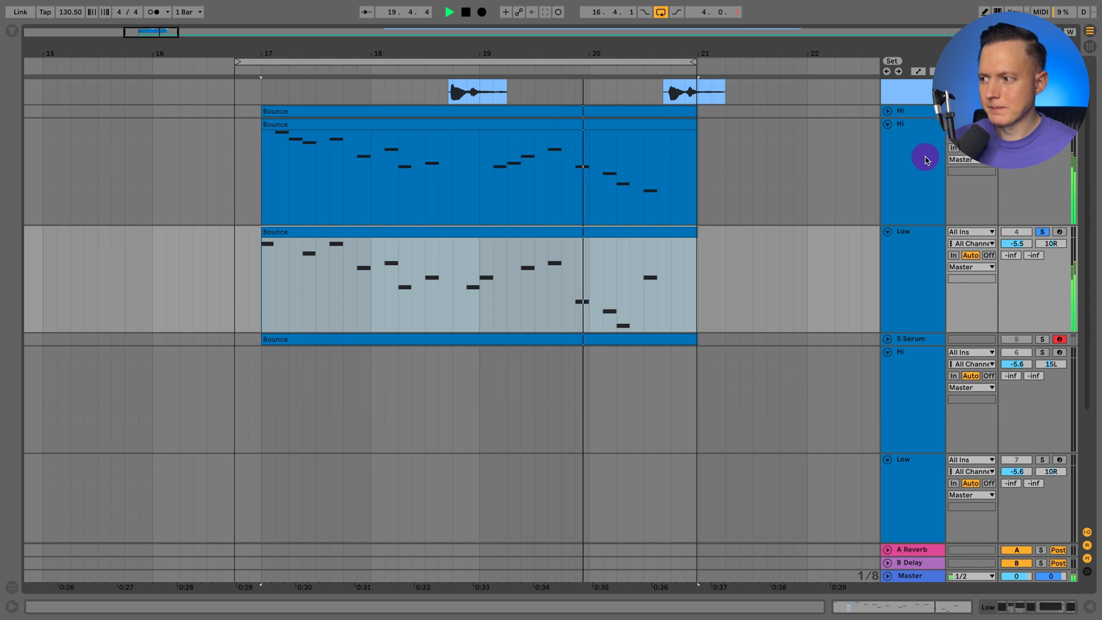
key(space)
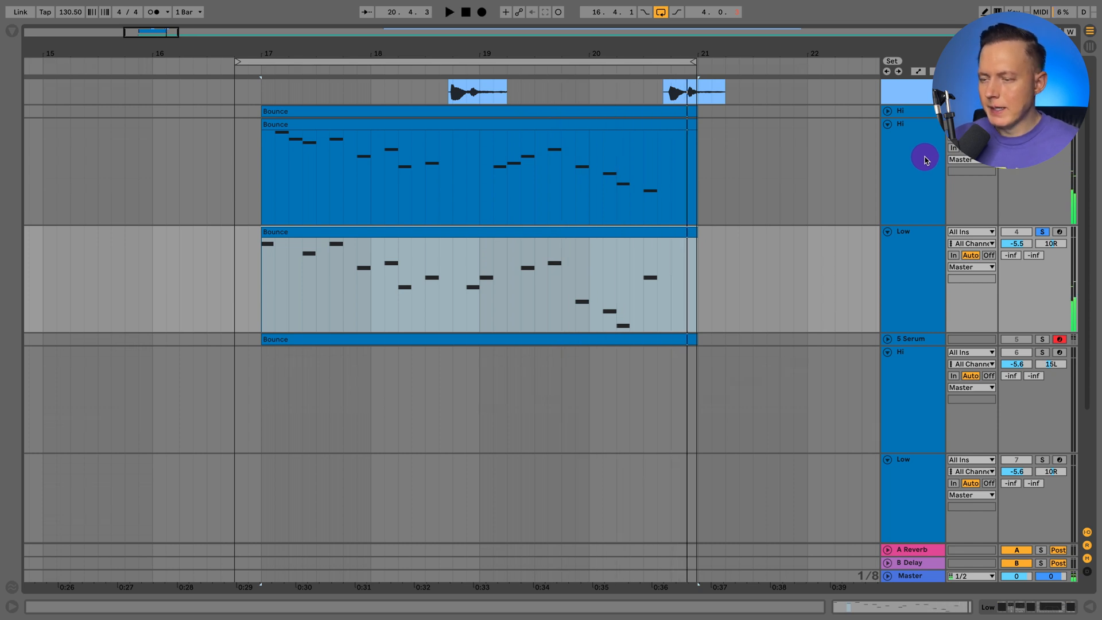
Open Serum on the Hi track and set oscillator A to the square wave of the Basic Shapes wavetable
click(920, 159)
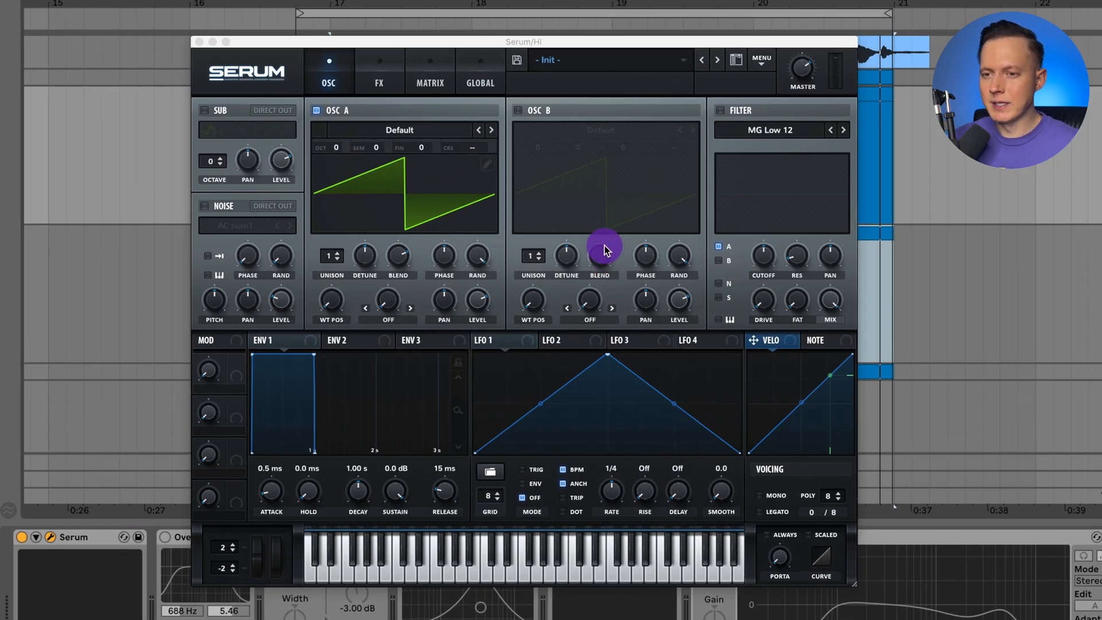
click(390, 128)
mouse_move(473, 153)
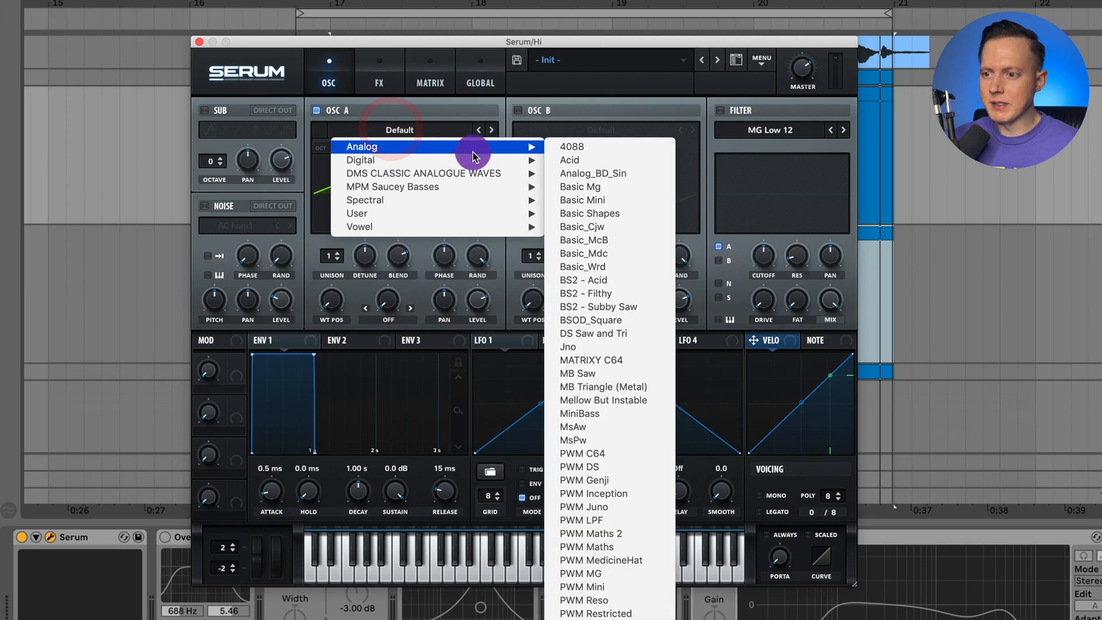
click(597, 214)
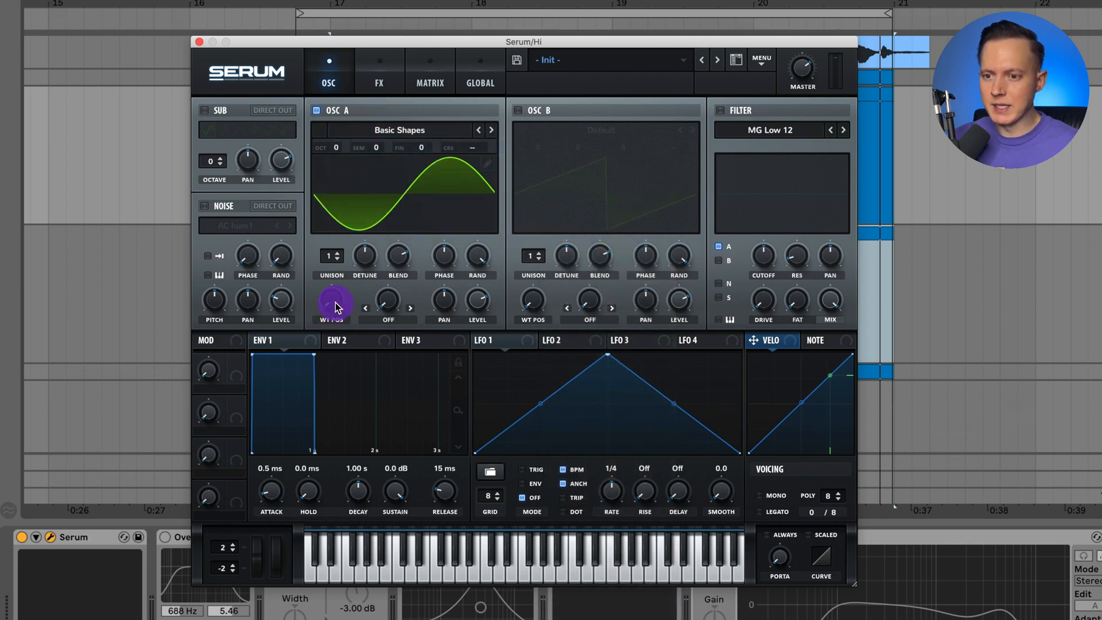
drag(335, 306, 349, 241)
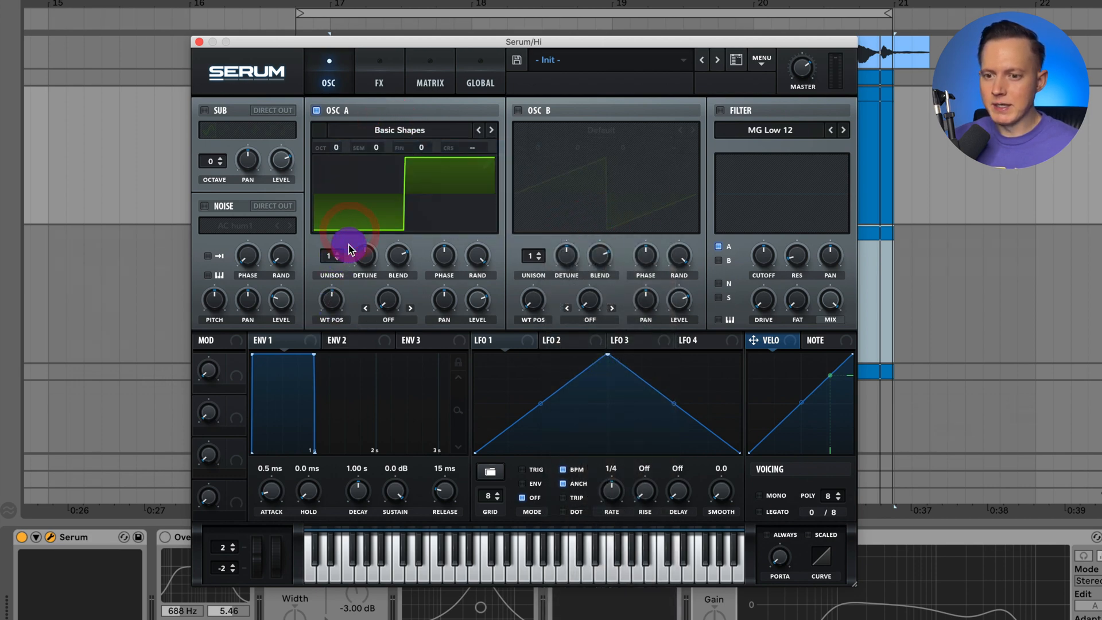
Shape envelope 1 during playback with attack 2.1 ms, decay about 513 ms, sustain about -5.7 dB and release about 382 ms
click(291, 339)
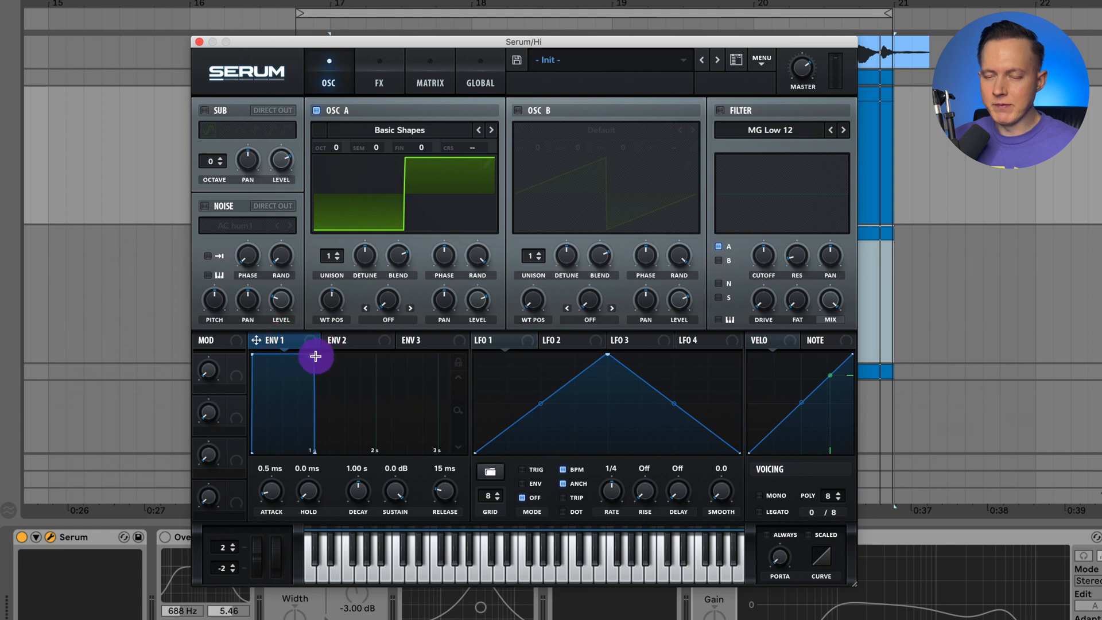
drag(315, 356, 269, 378)
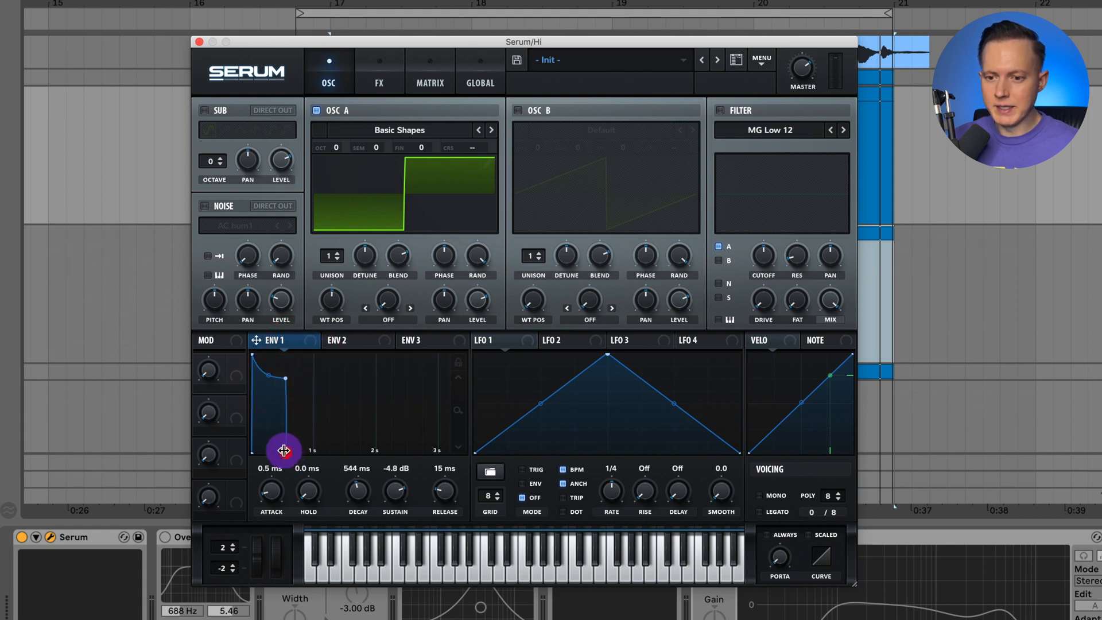
mouse_move(284, 450)
mouse_down()
mouse_move(336, 448)
mouse_move(297, 440)
mouse_up()
drag(275, 494, 275, 486)
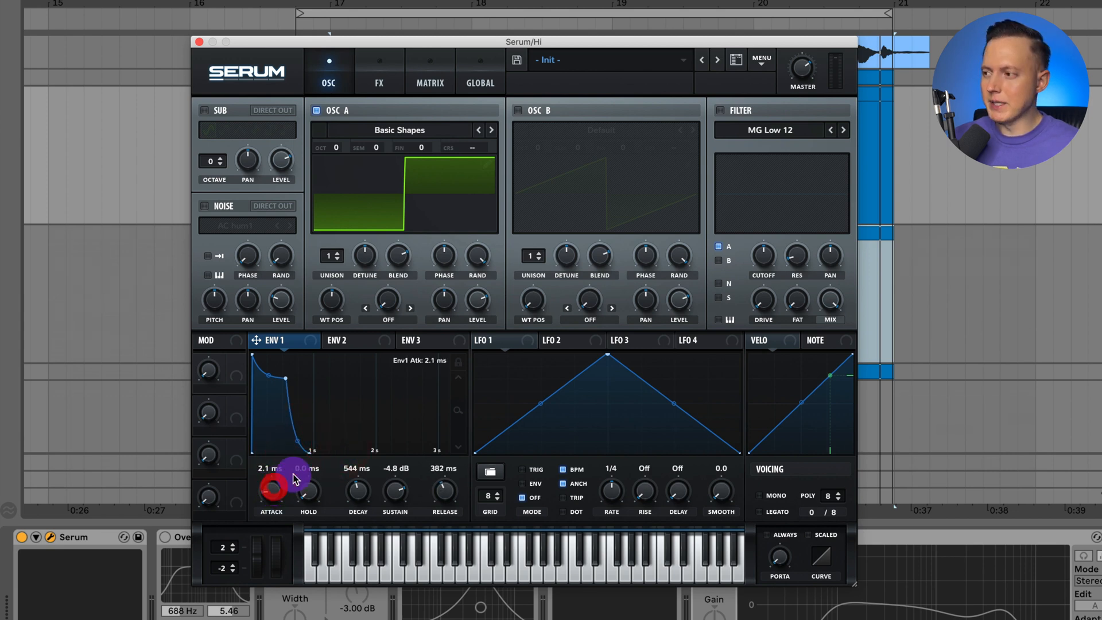
key(space)
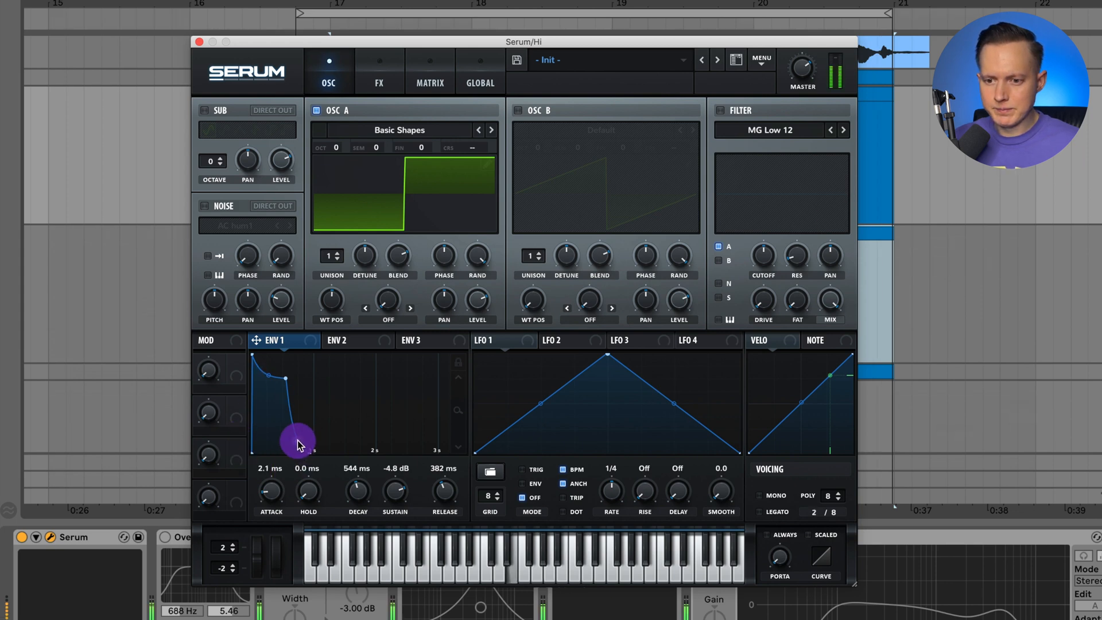
drag(281, 377, 279, 380)
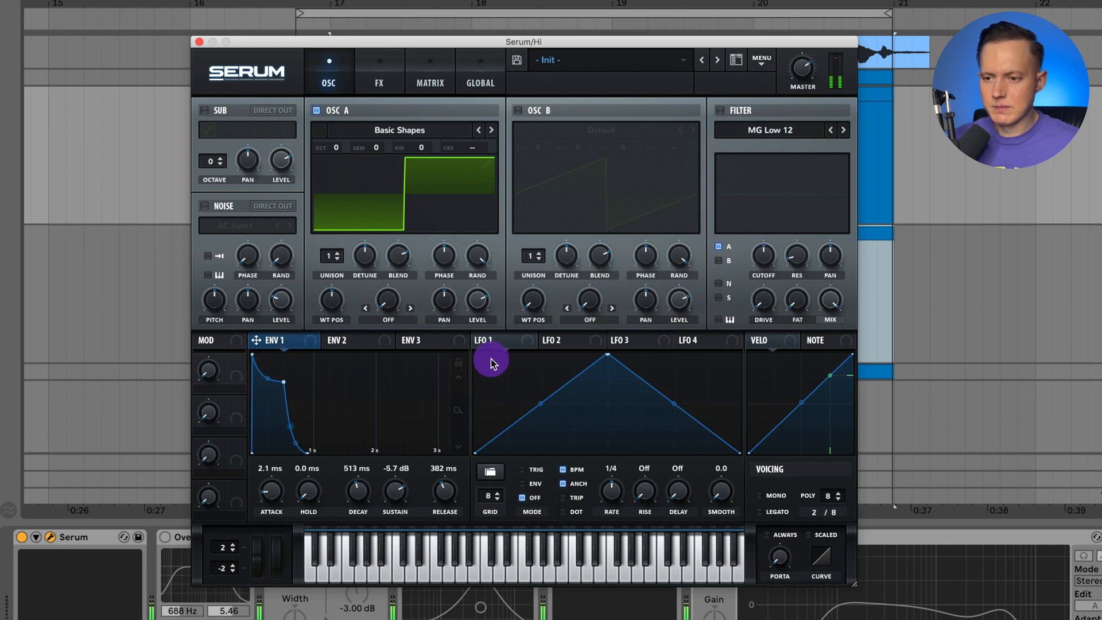
key(space)
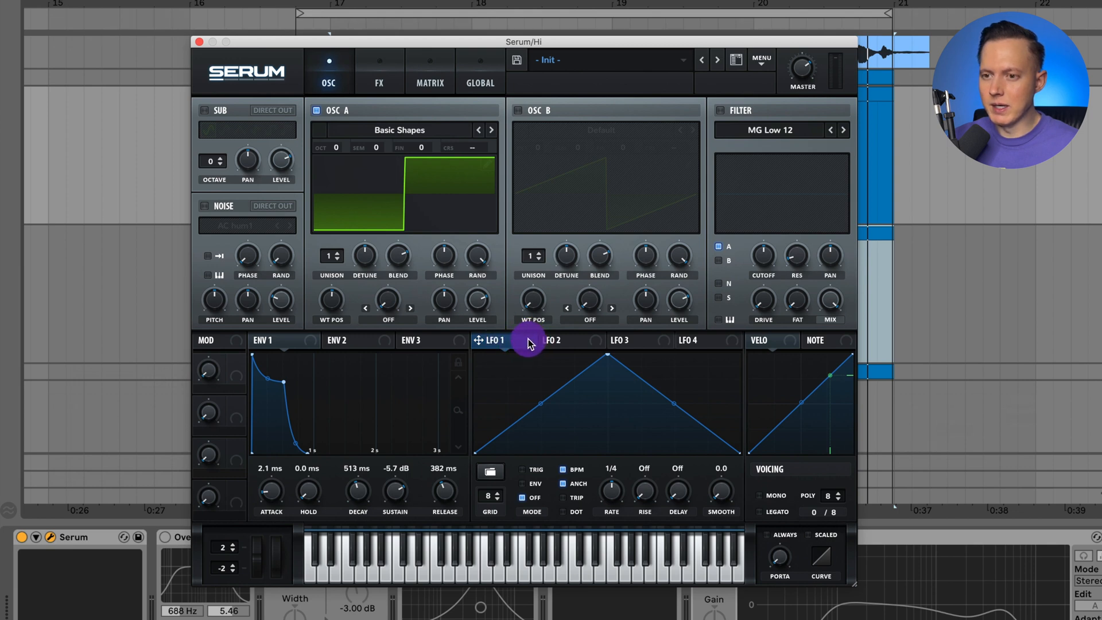
Assign LFO 1 to oscillator A's fine tuning by about 16, with BPM sync off and the rate at 8.0 Hz
drag(528, 343, 435, 143)
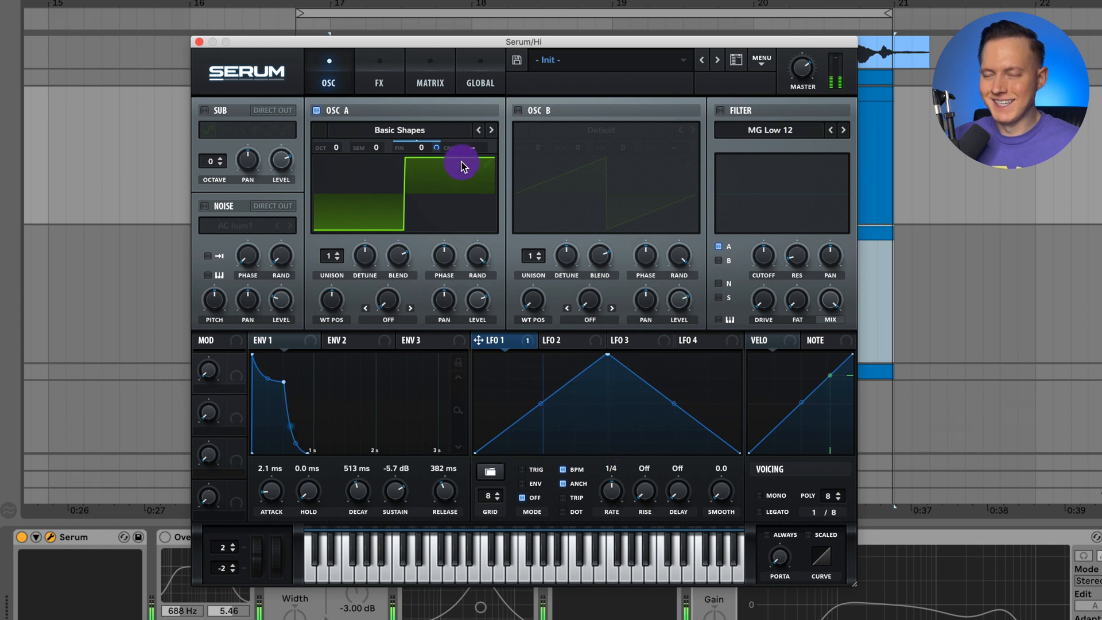
drag(437, 146, 437, 168)
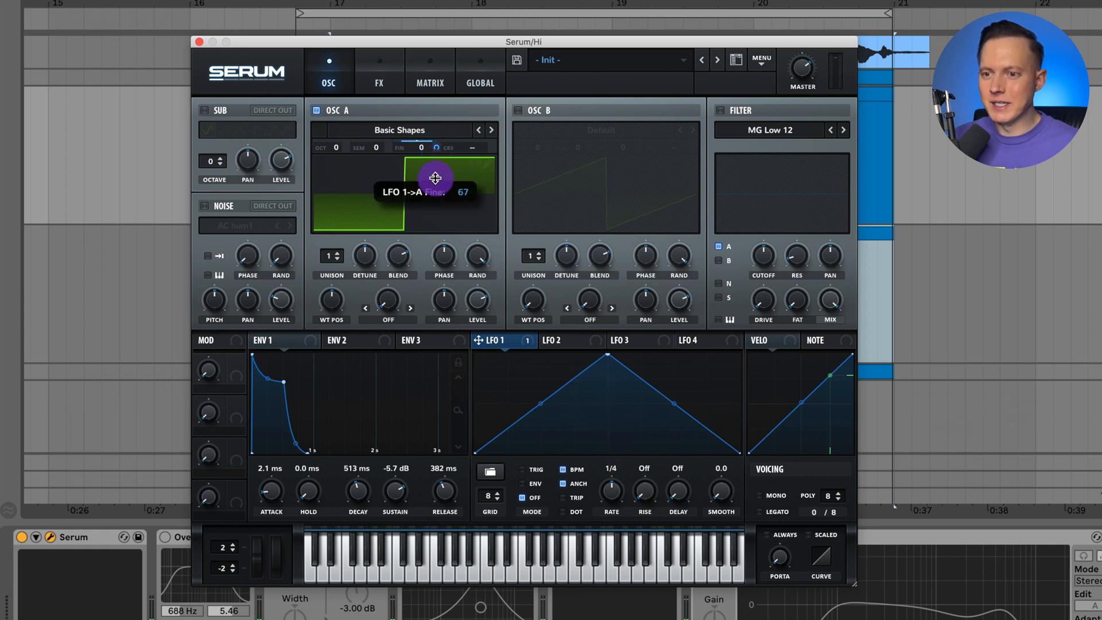
drag(443, 206, 447, 222)
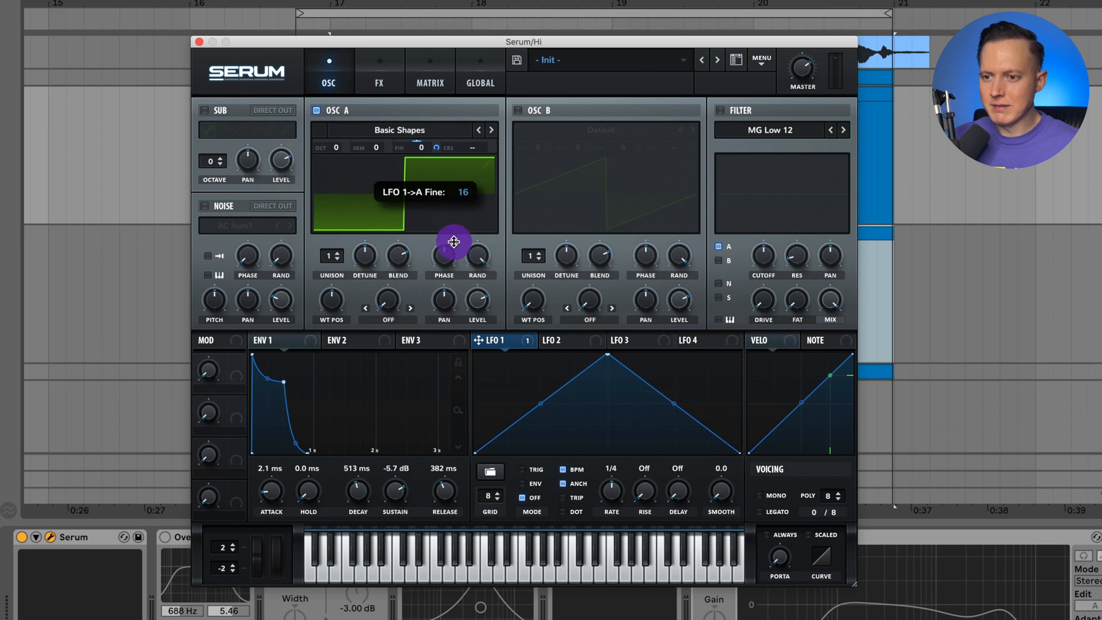
drag(453, 243, 456, 248)
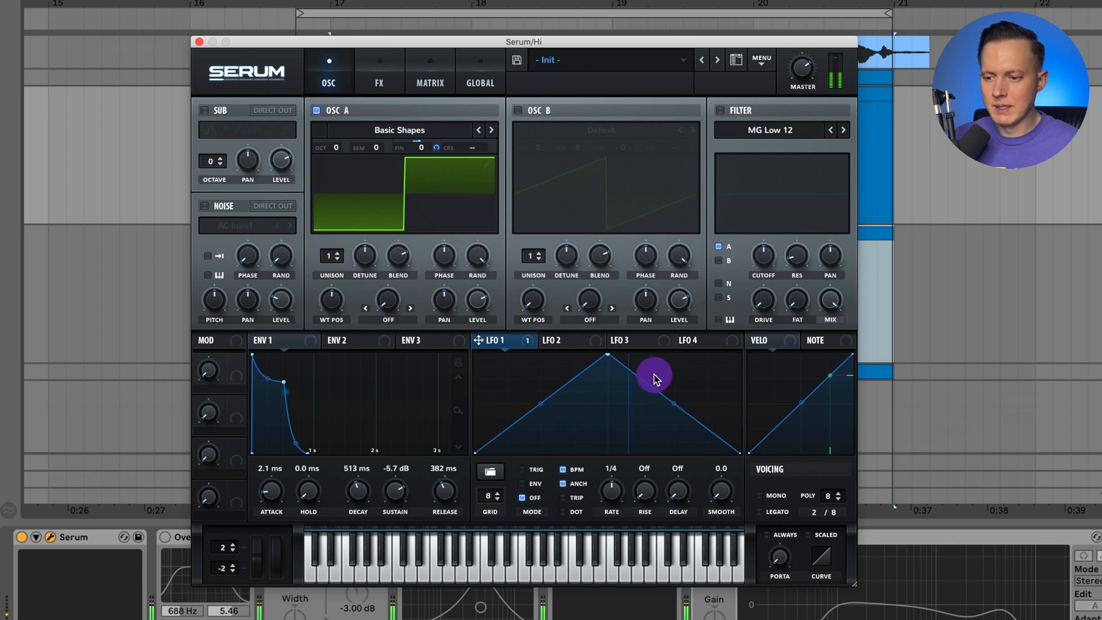
click(575, 470)
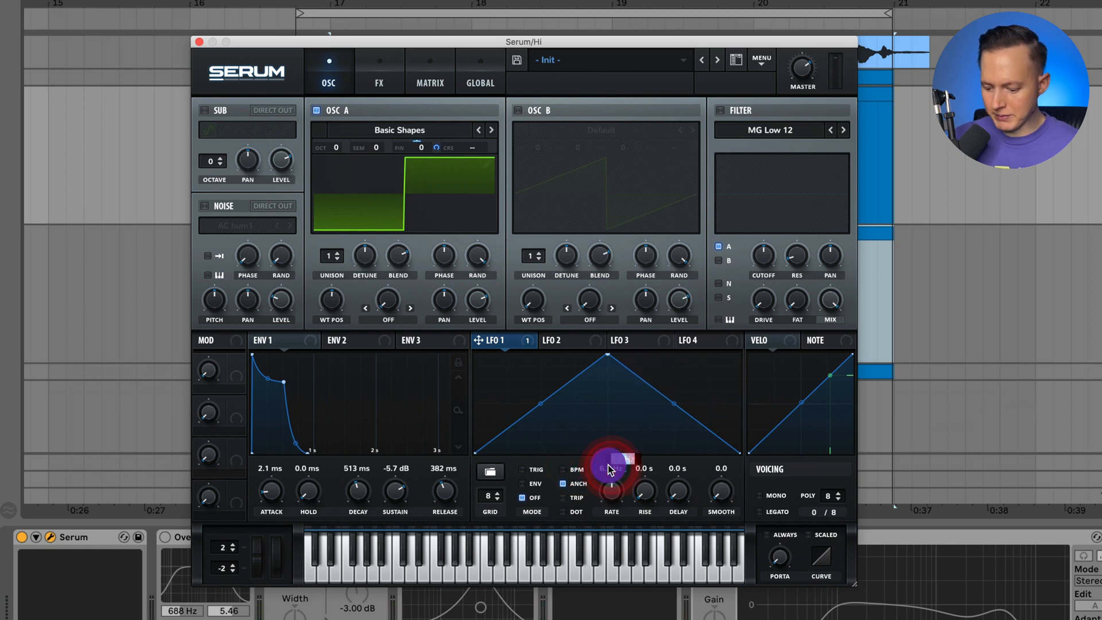
drag(610, 469, 612, 492)
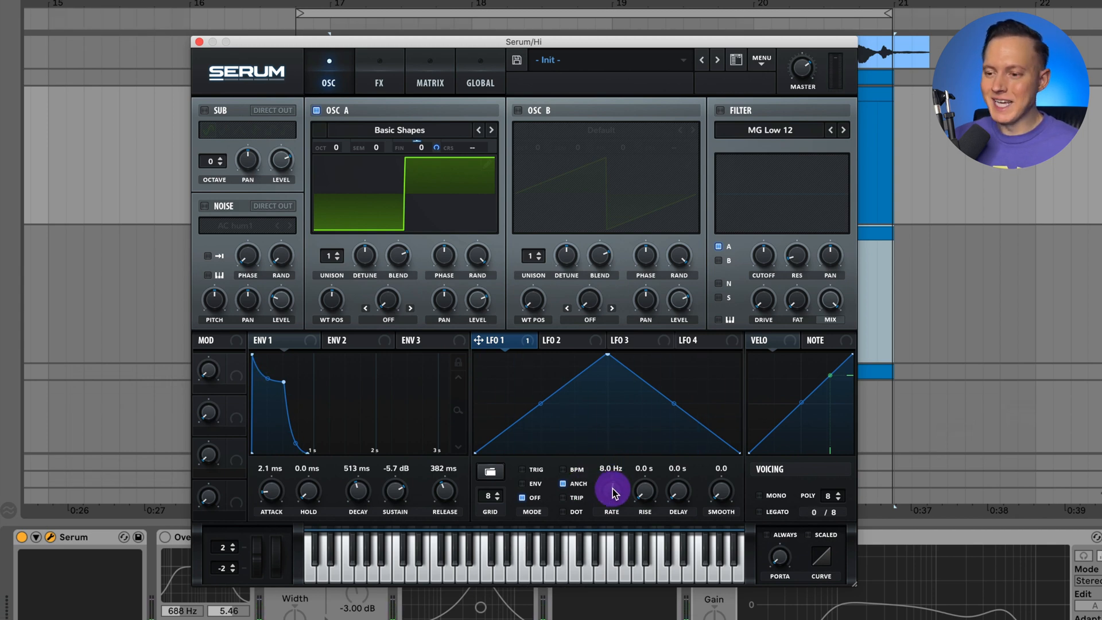
Enable the MG Low 12 filter with slight drive, a cutoff of about 84 Hz, and envelope 1 modulating the cutoff by 70
click(720, 111)
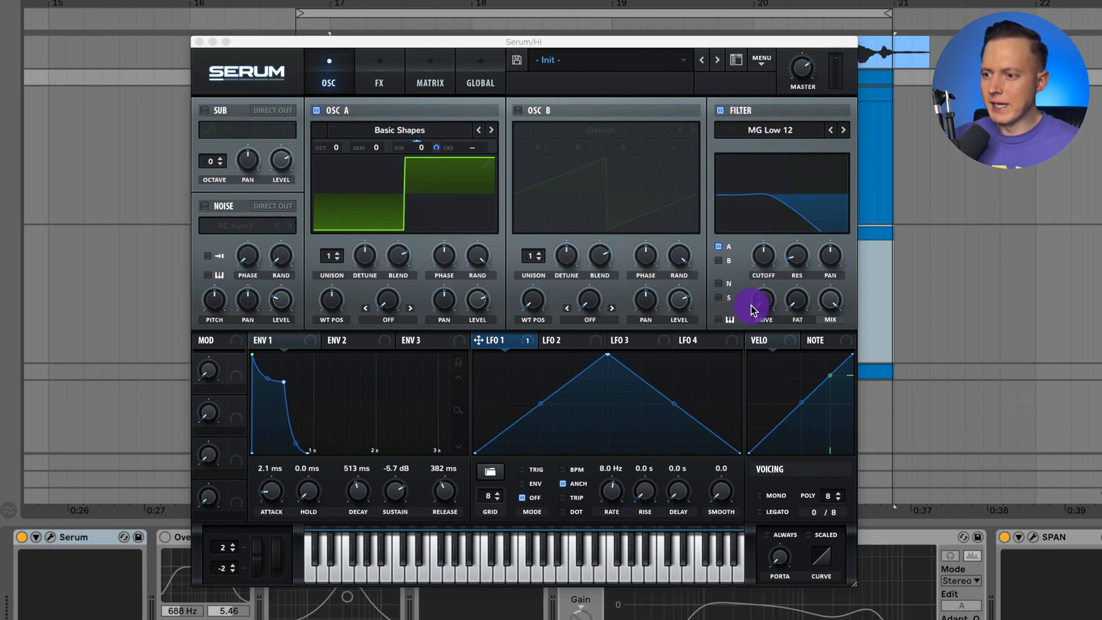
drag(767, 307, 773, 296)
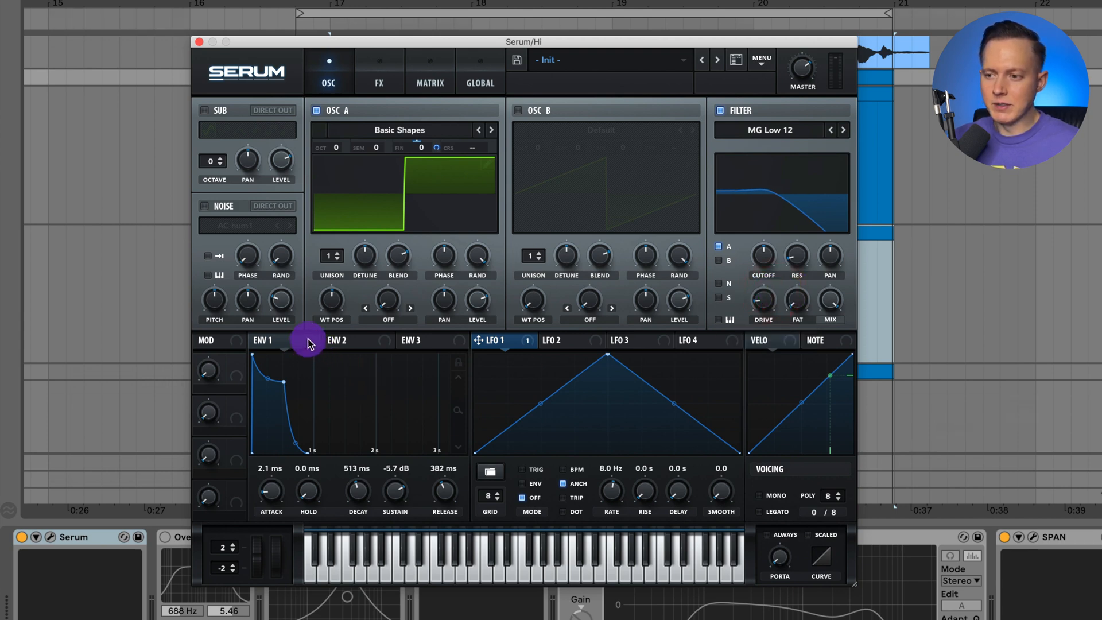
drag(308, 343, 762, 281)
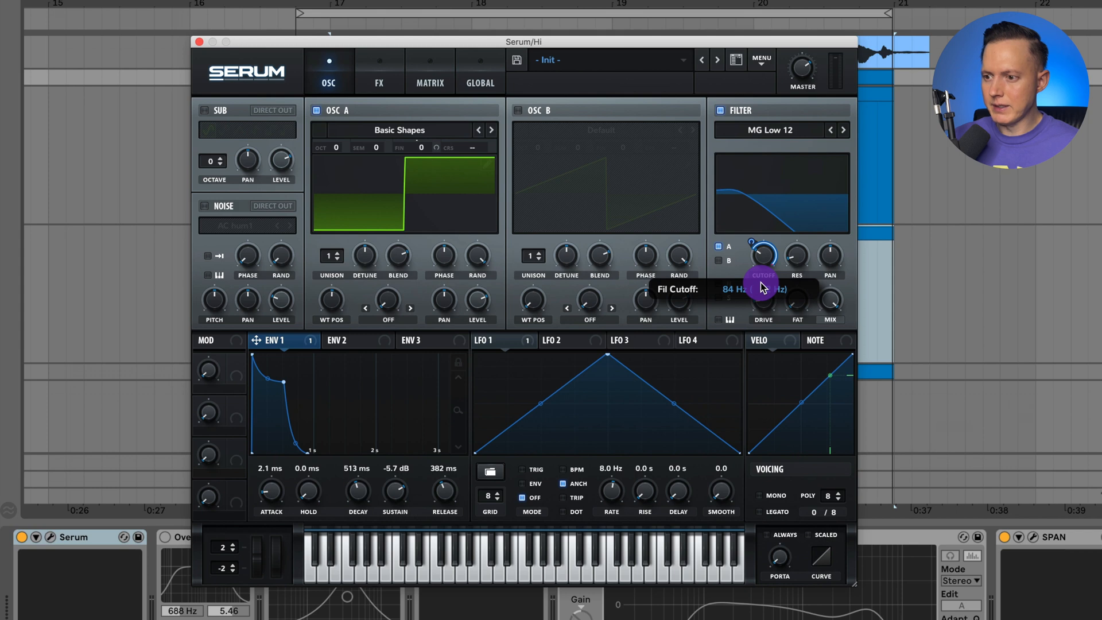
key(space)
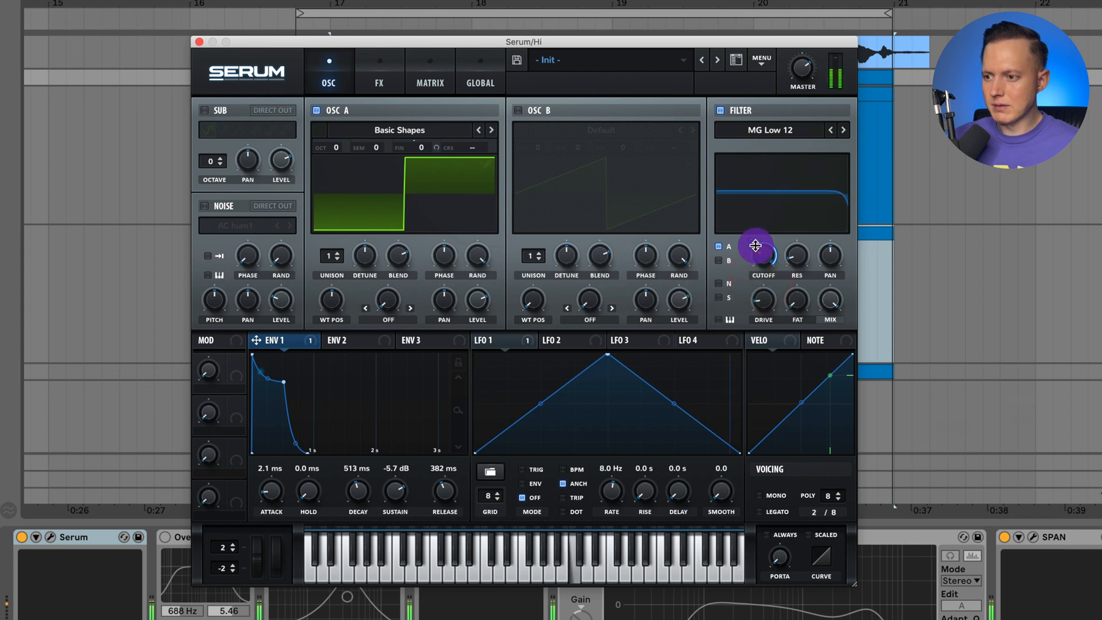
mouse_move(753, 248)
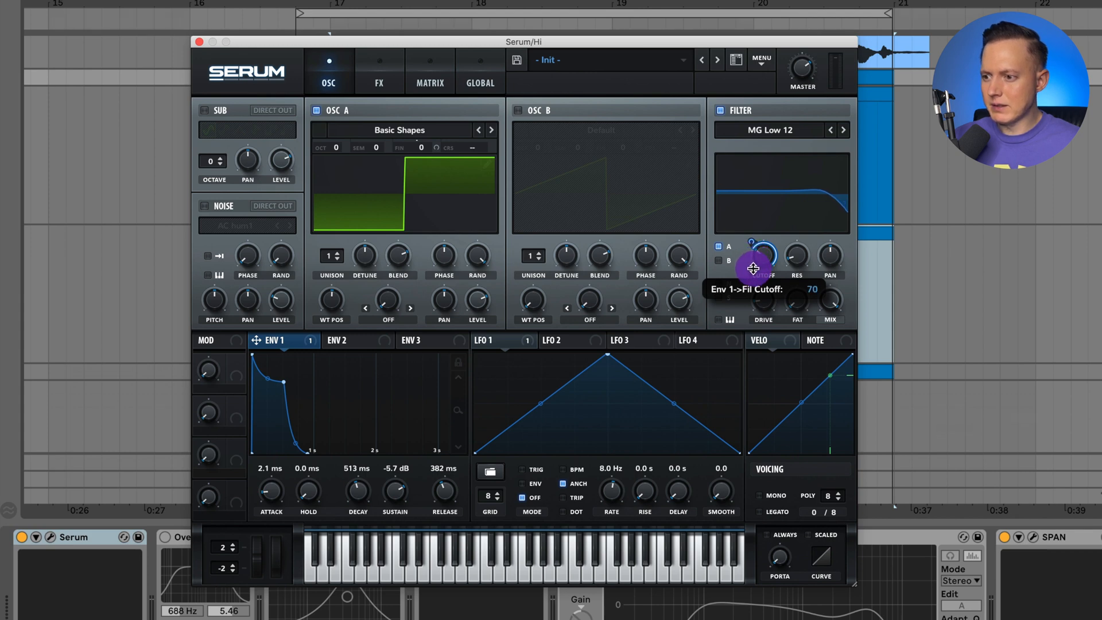
drag(752, 269, 753, 269)
key(space)
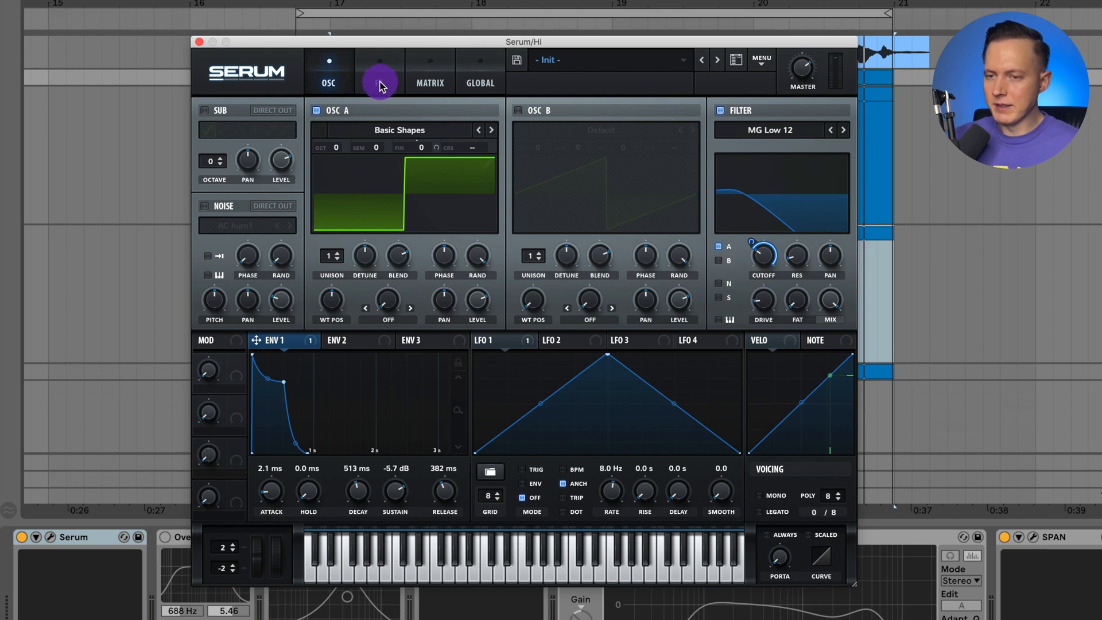
Enable Serum's Distortion effect and set its mode to Downsample
click(379, 86)
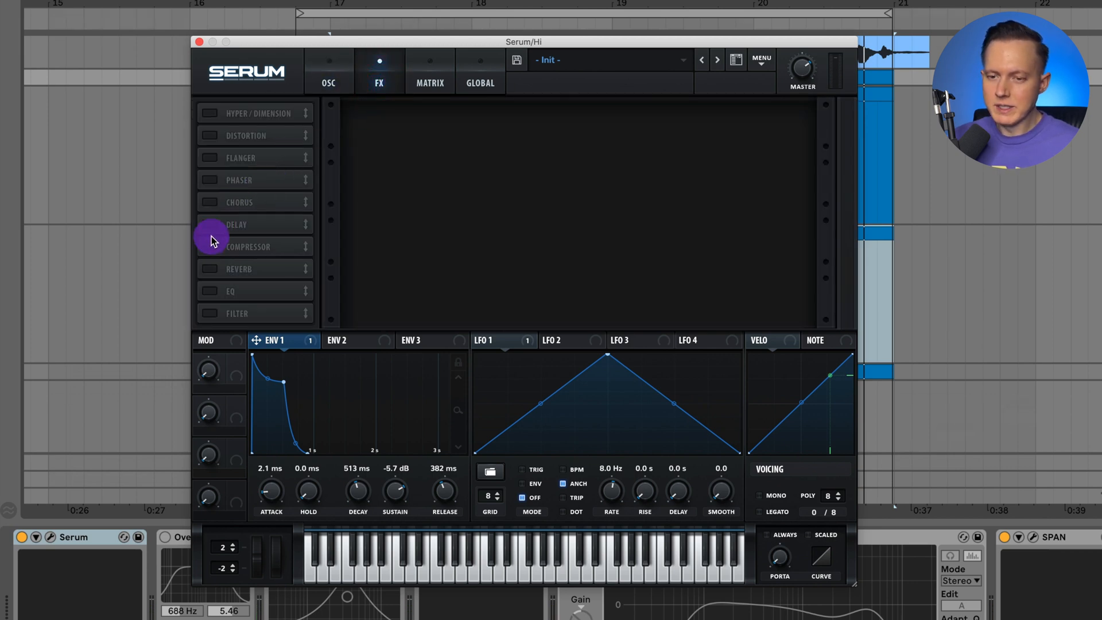
click(212, 136)
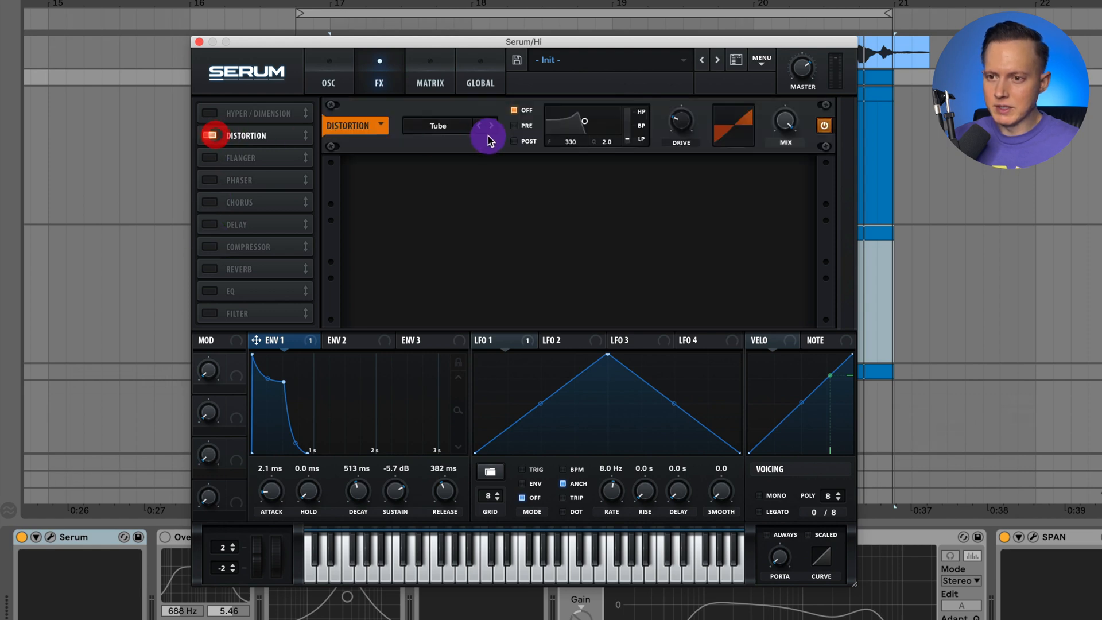
click(442, 126)
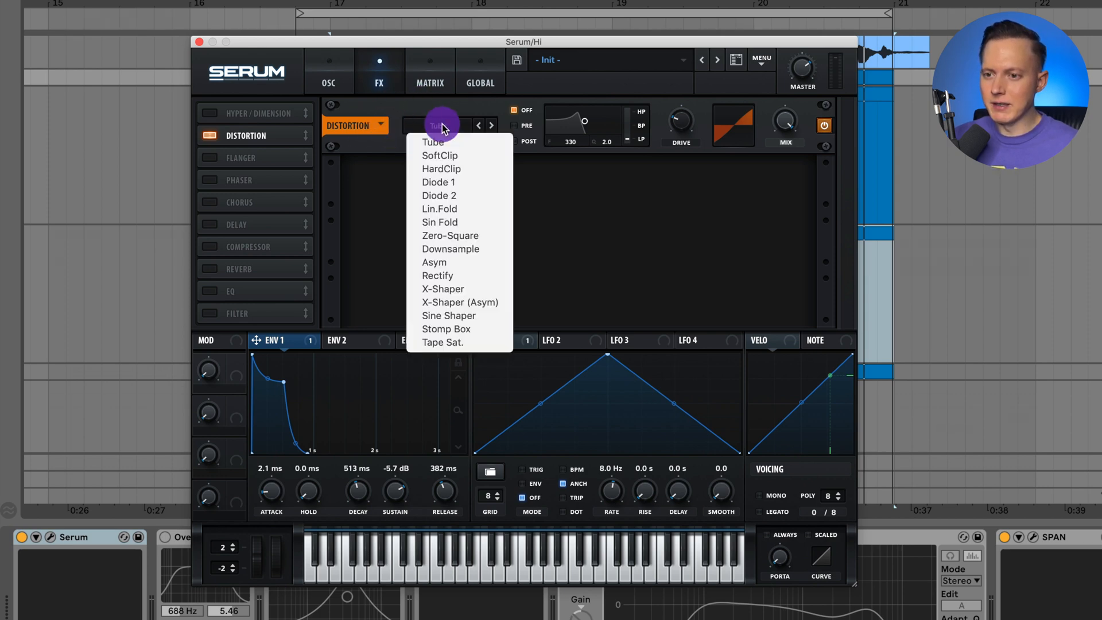
click(468, 249)
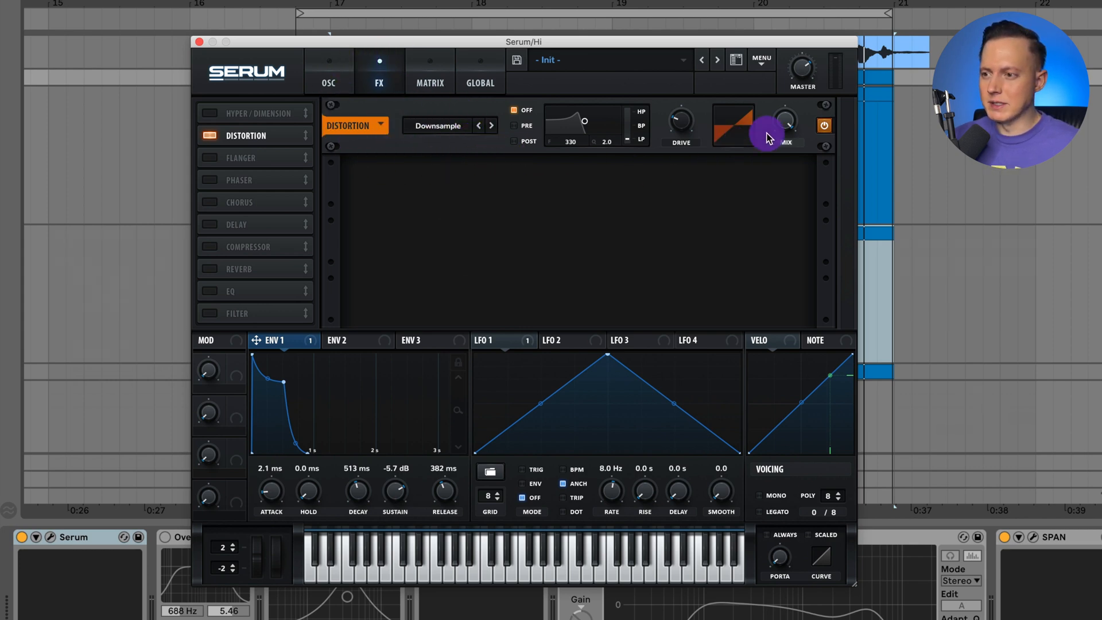
mouse_move(681, 129)
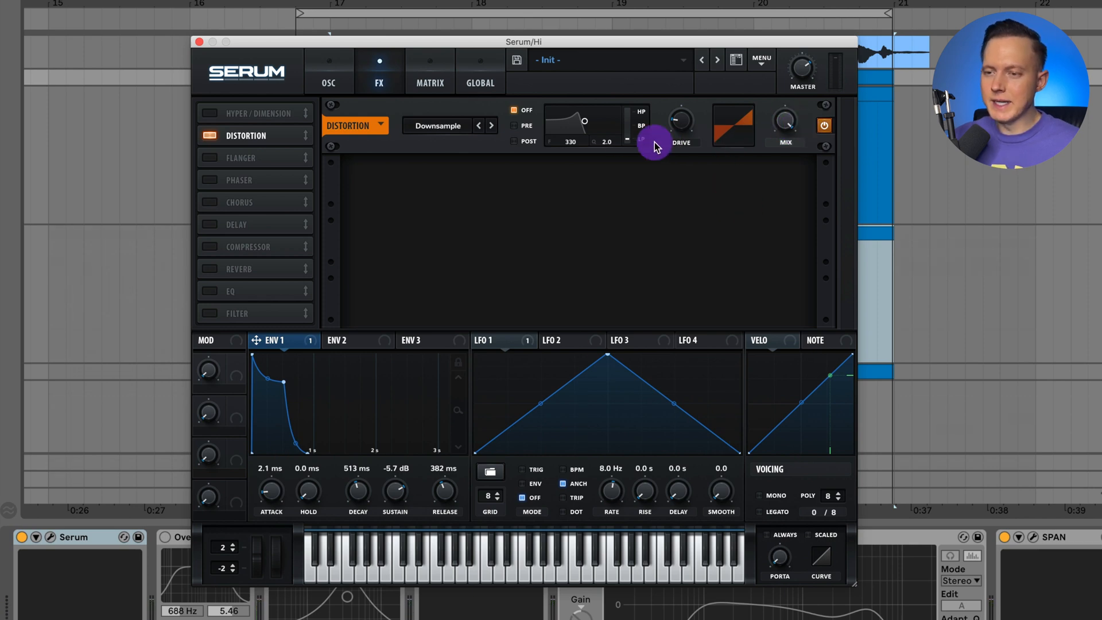
Close Serum and enable Overdrive and Utility on the Hi track, setting Overdrive's band to about 734 Hz with a bandwidth of 4.75
click(335, 86)
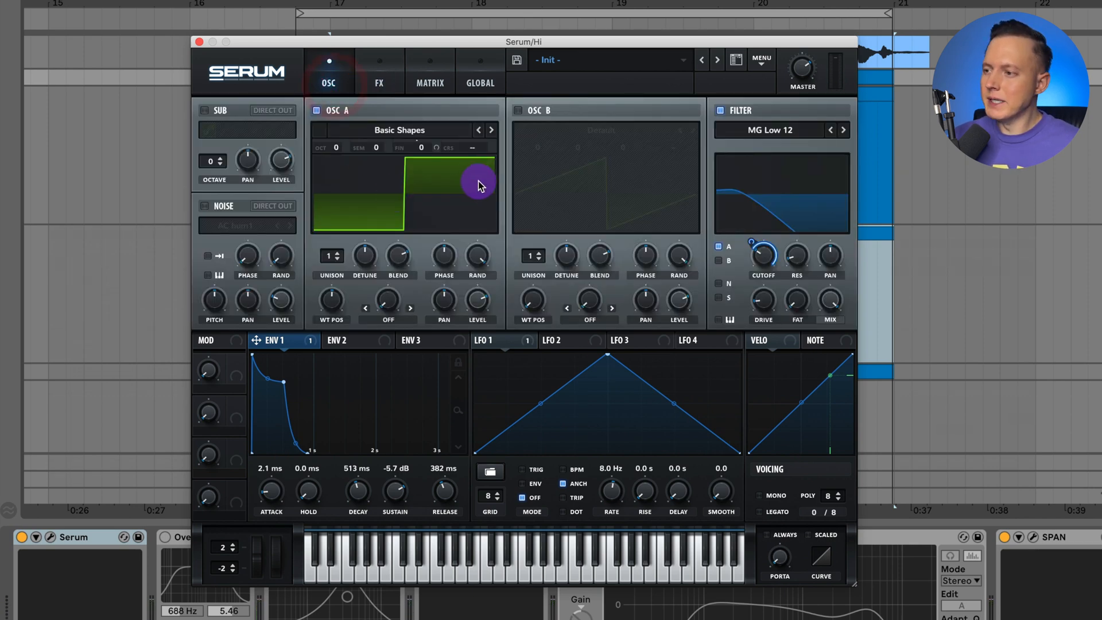
click(198, 41)
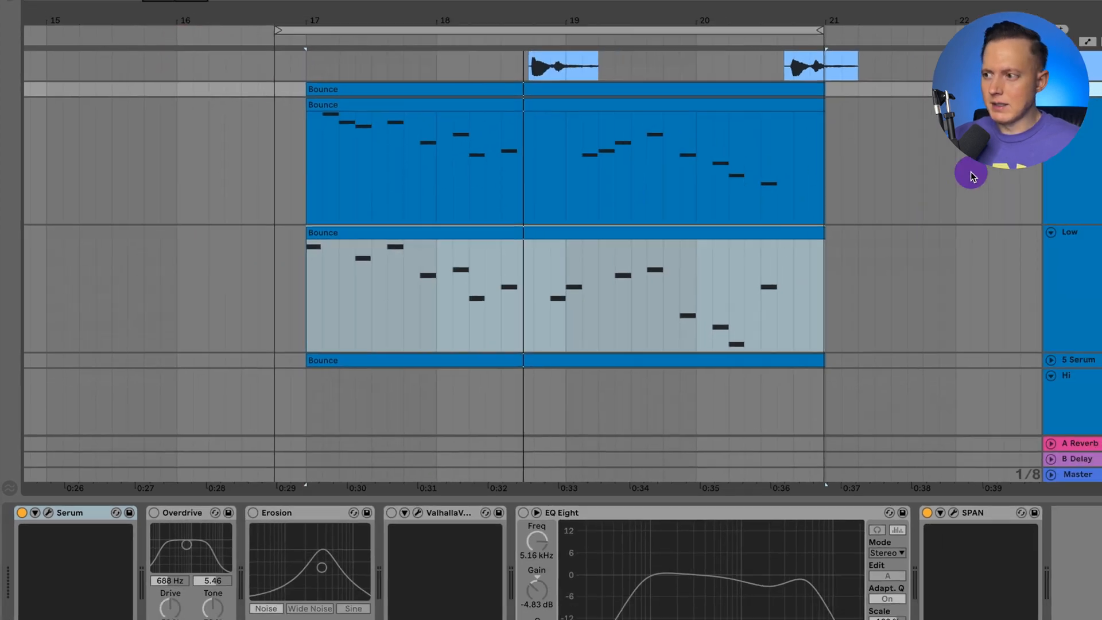
click(907, 160)
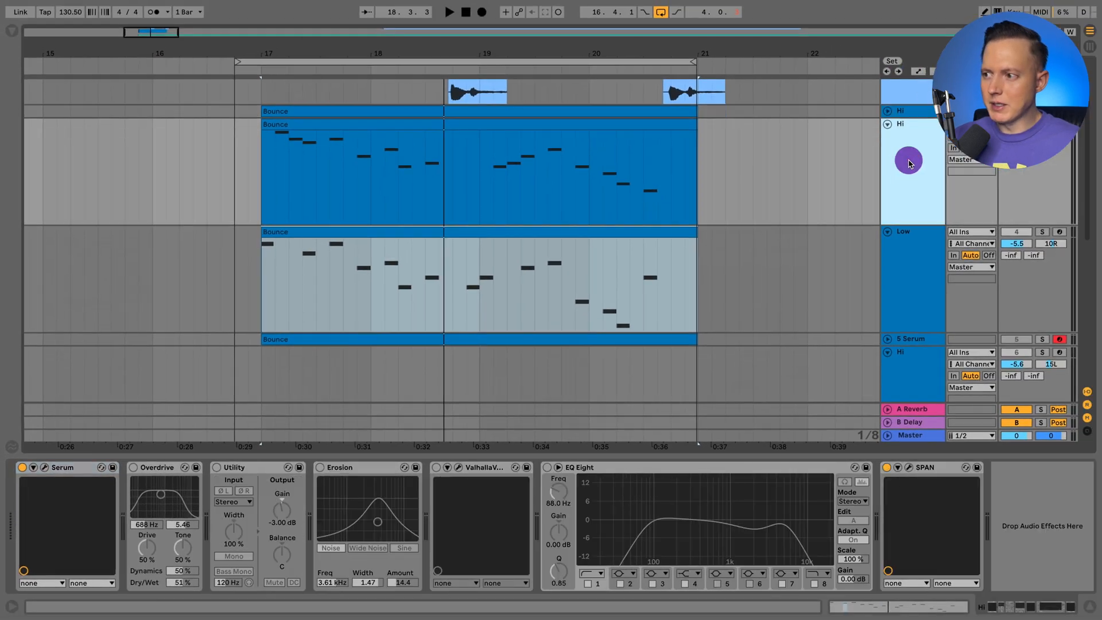
click(133, 467)
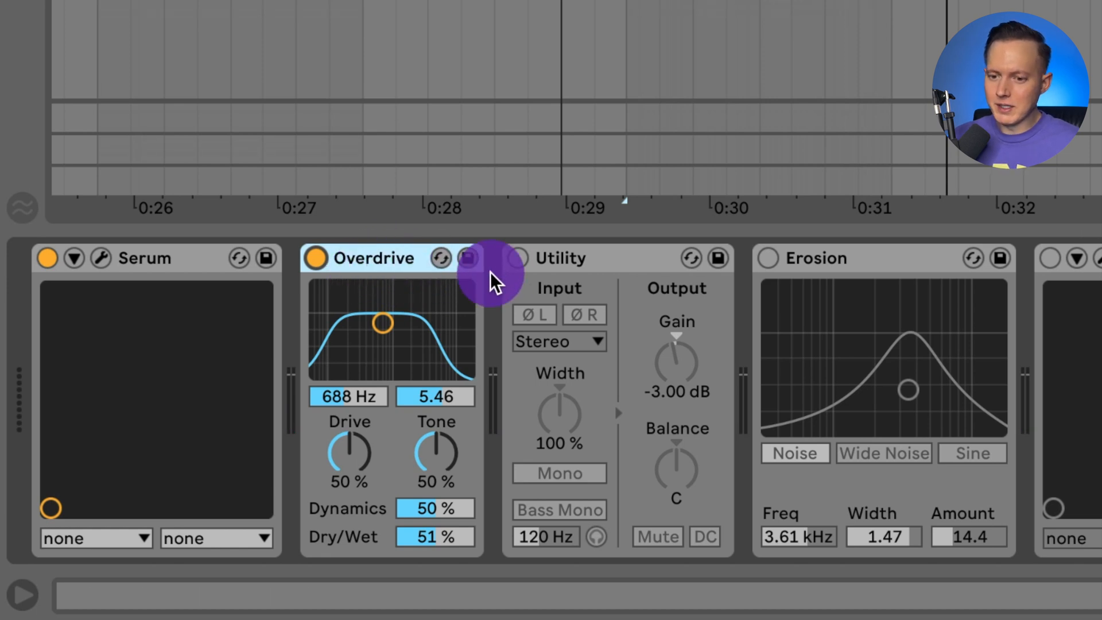
click(519, 261)
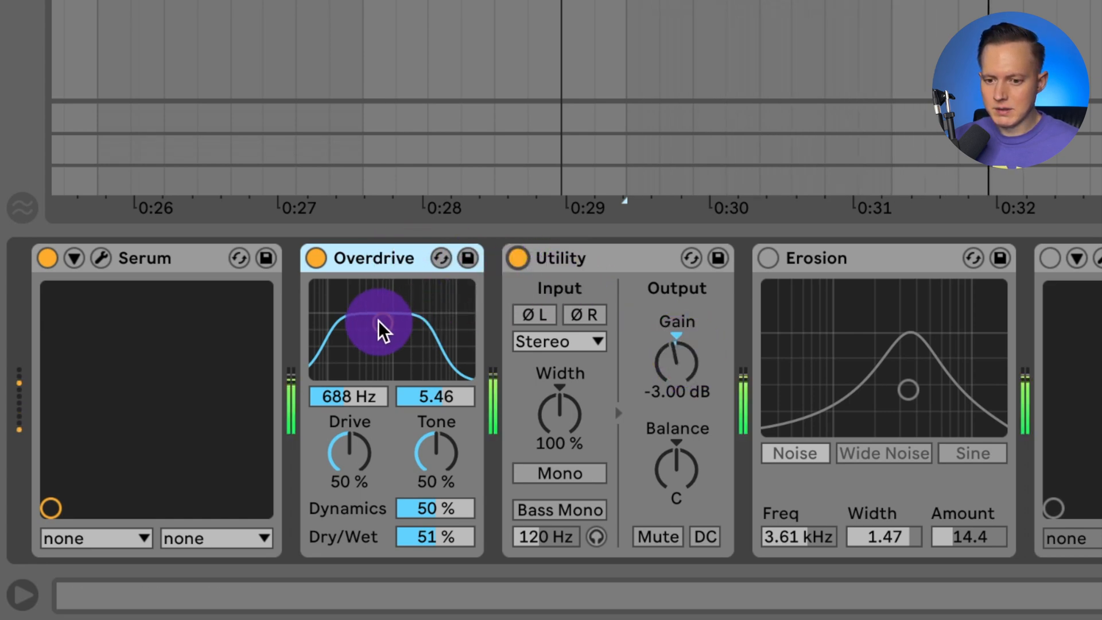
mouse_move(384, 330)
mouse_down()
mouse_move(431, 323)
mouse_move(369, 322)
mouse_move(392, 330)
mouse_move(383, 329)
mouse_up()
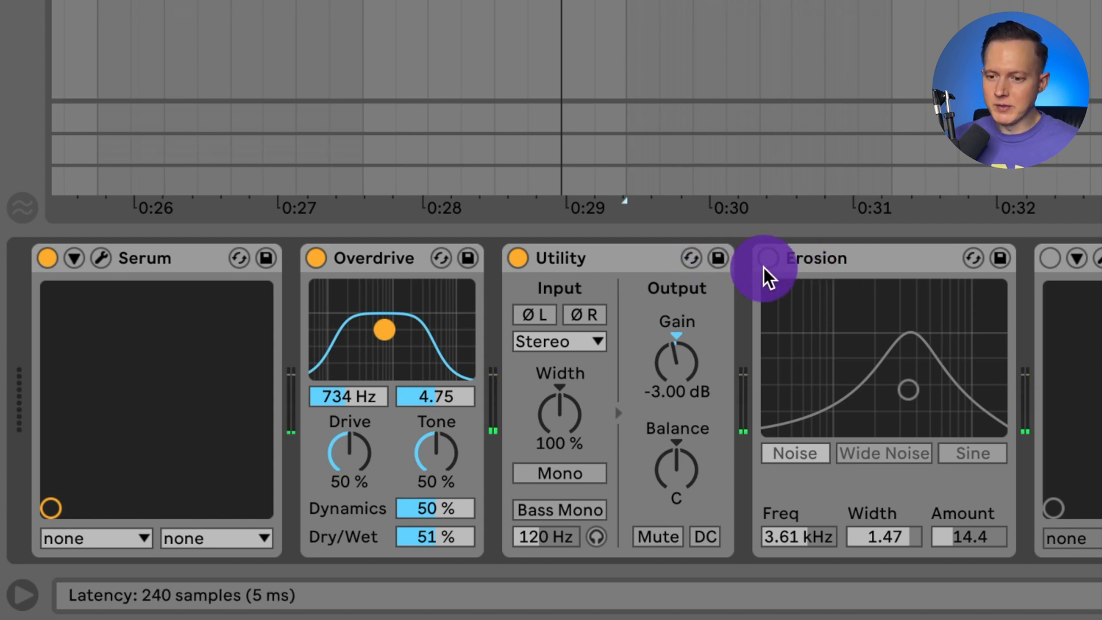
Enable Erosion in Noise mode and adjust it during playback to about 3.01 kHz, width 1.37 and amount 26.8
click(825, 272)
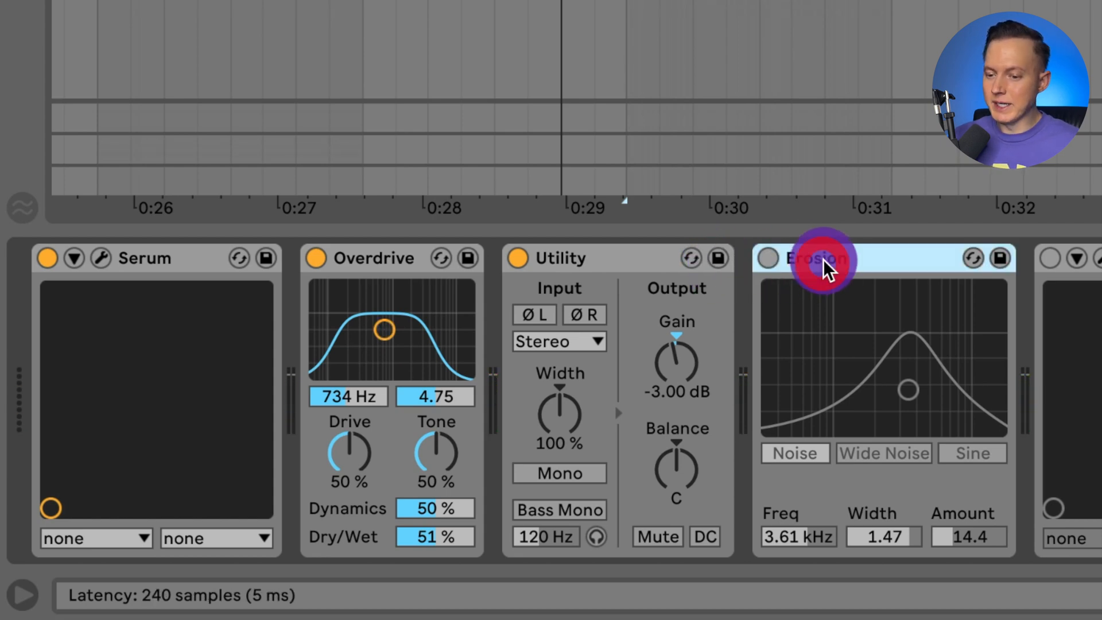
click(768, 258)
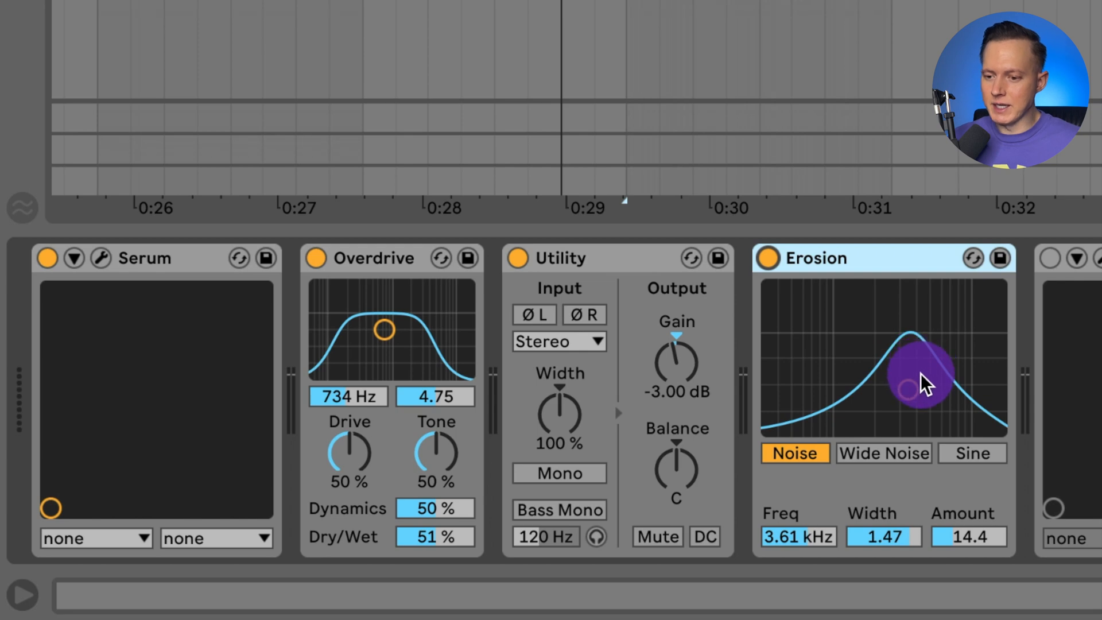
key(space)
drag(921, 383, 899, 378)
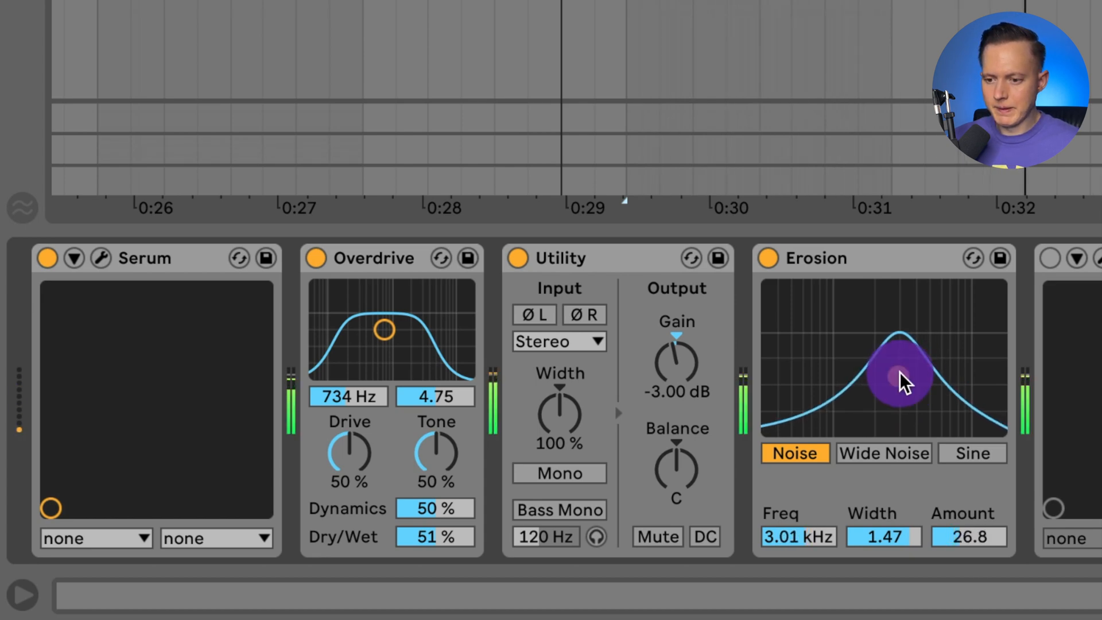
mouse_move(889, 537)
mouse_down()
mouse_move(889, 499)
mouse_move(889, 542)
mouse_move(888, 532)
mouse_up()
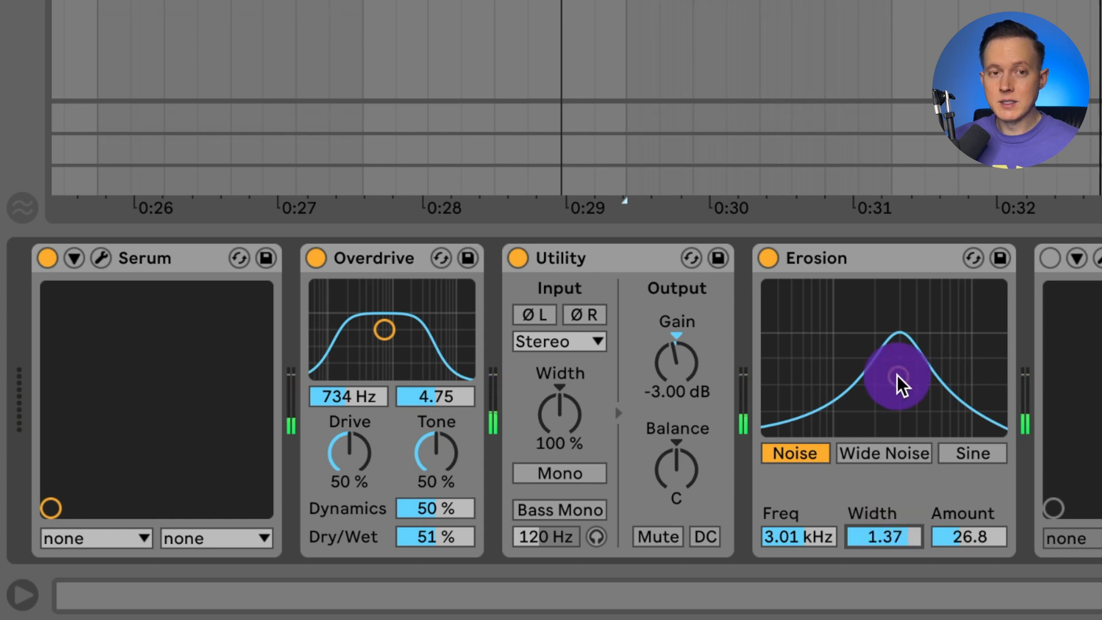
Try Erosion's Wide Noise and Sine modes, adjusting the Sine to about 3.10 kHz with an amount of 28.6
click(893, 454)
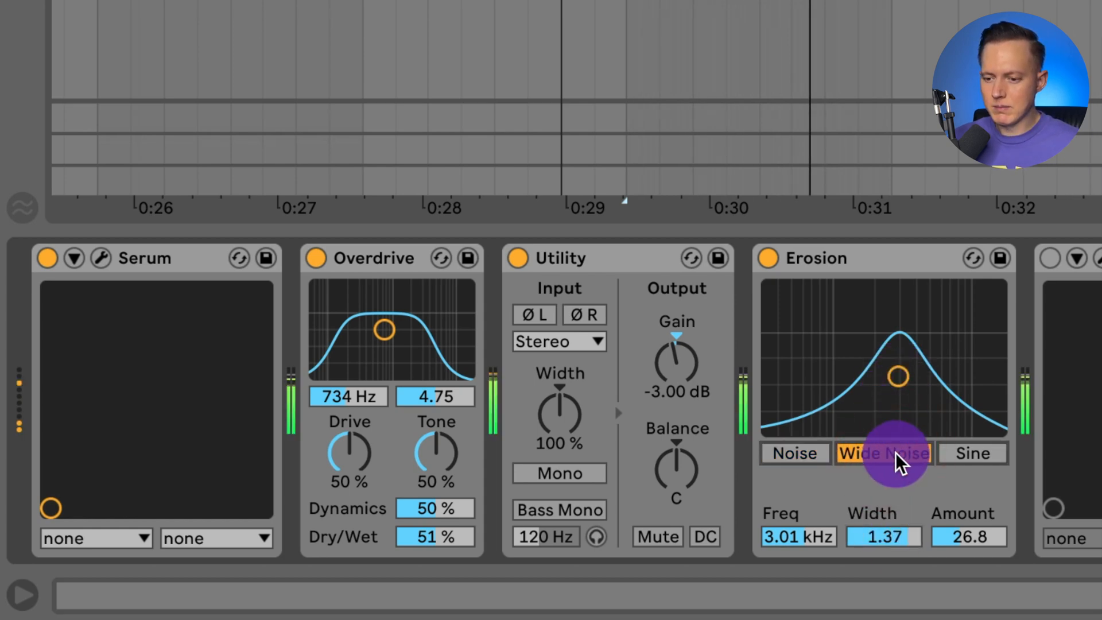
click(973, 456)
drag(883, 391, 900, 374)
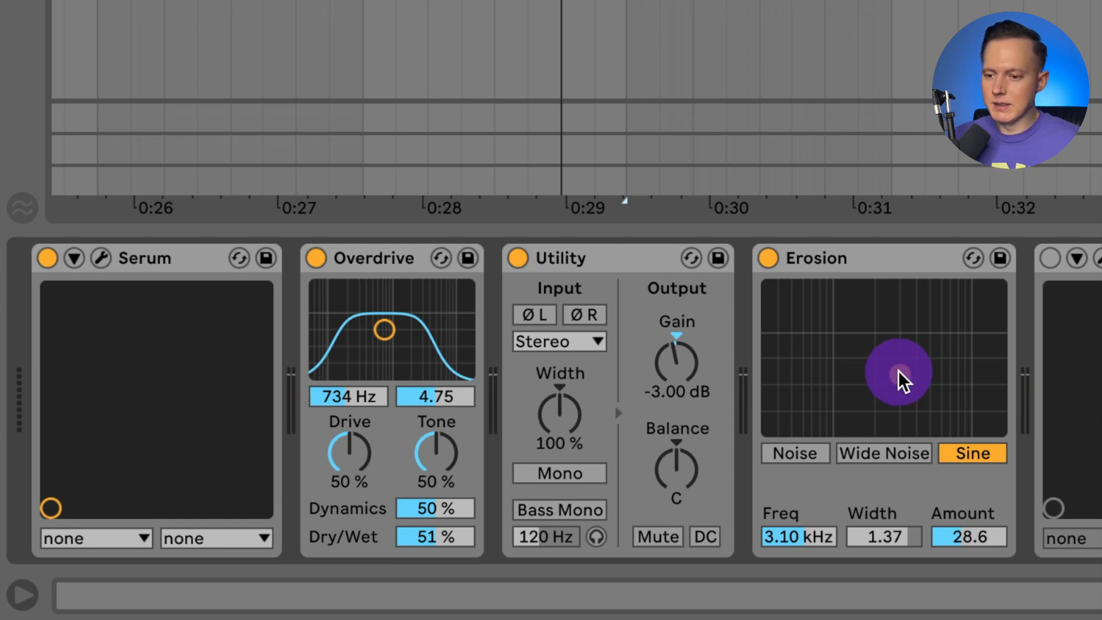
Set Erosion to Noise mode at about 3.64 kHz, width 1.44 and amount 33.0, and audition it in playback
click(788, 451)
drag(897, 403, 908, 371)
key(space)
key(space)
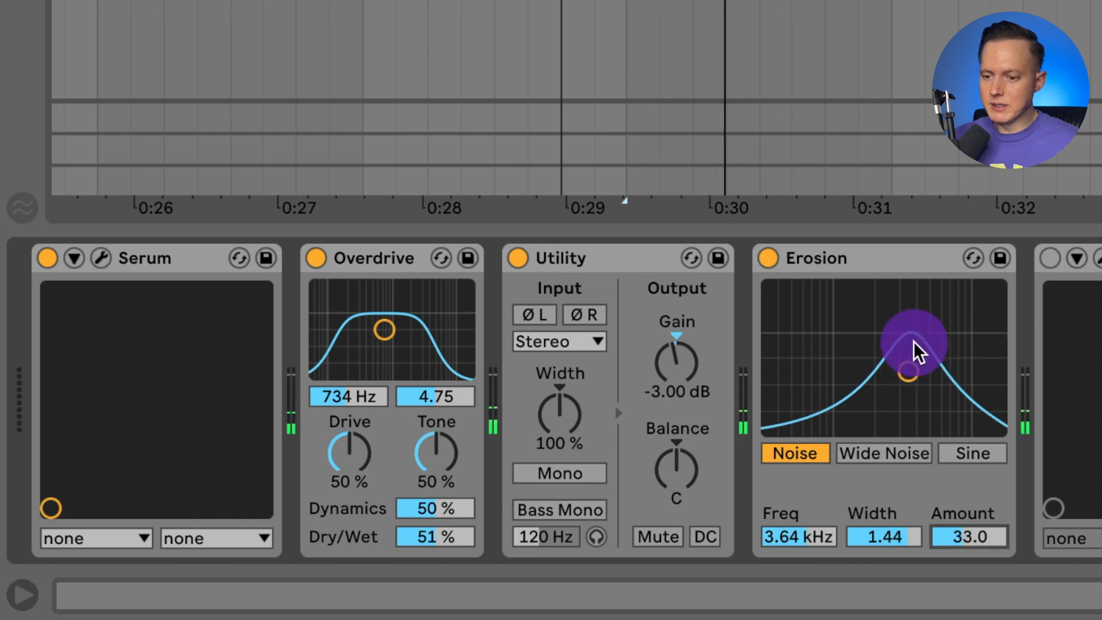
key(space)
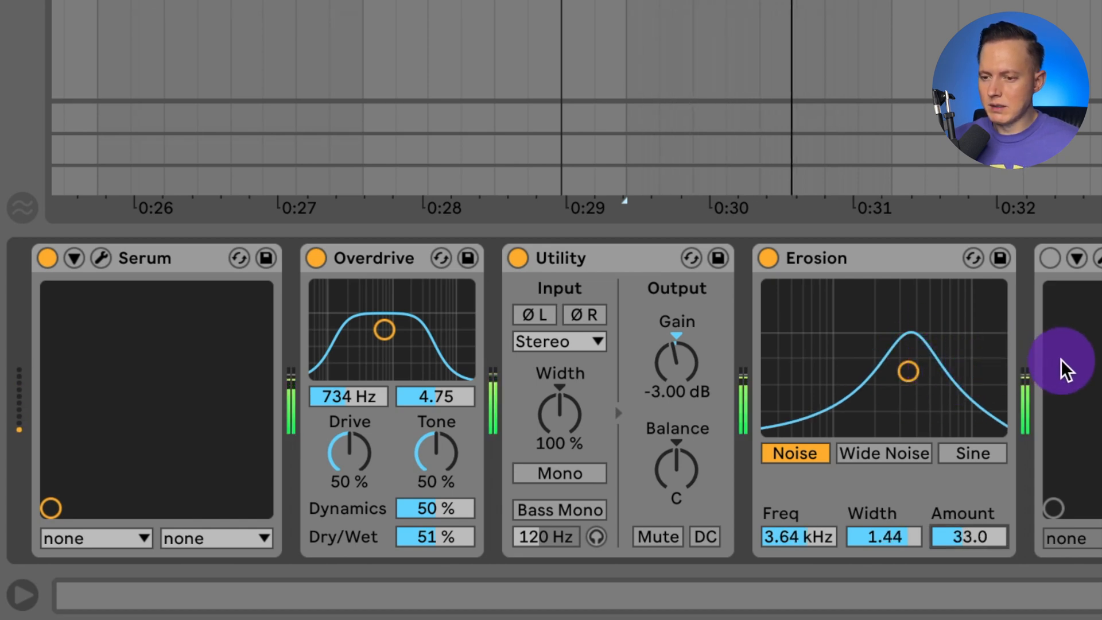
Enable ValhallaVintageVerb on the Hi track and raise its mix to about 13.7 % during playback
click(1049, 258)
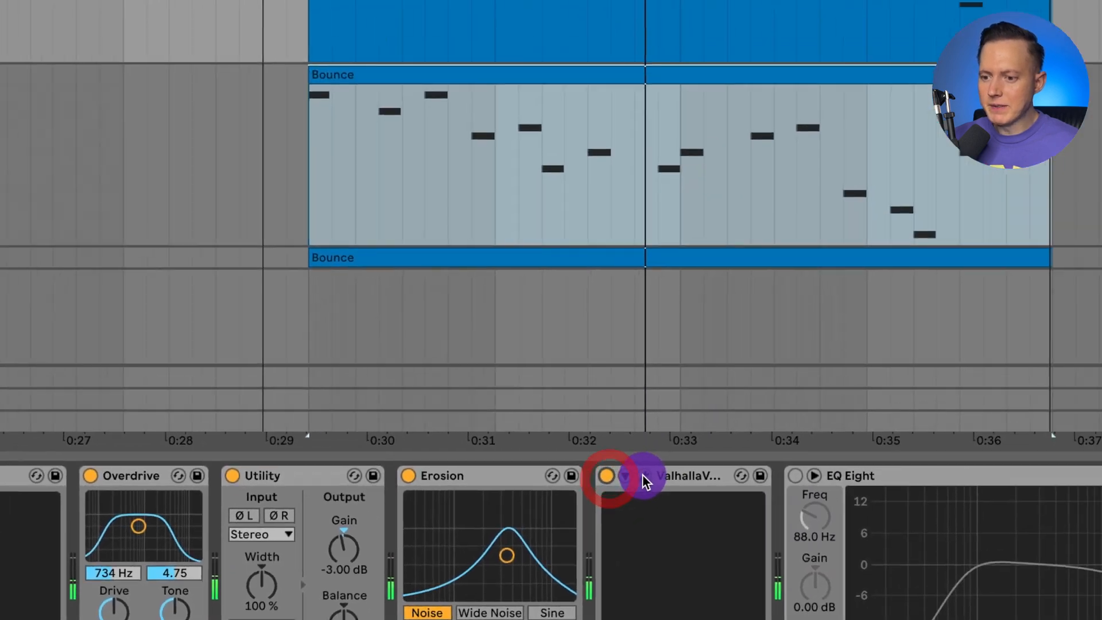
click(644, 476)
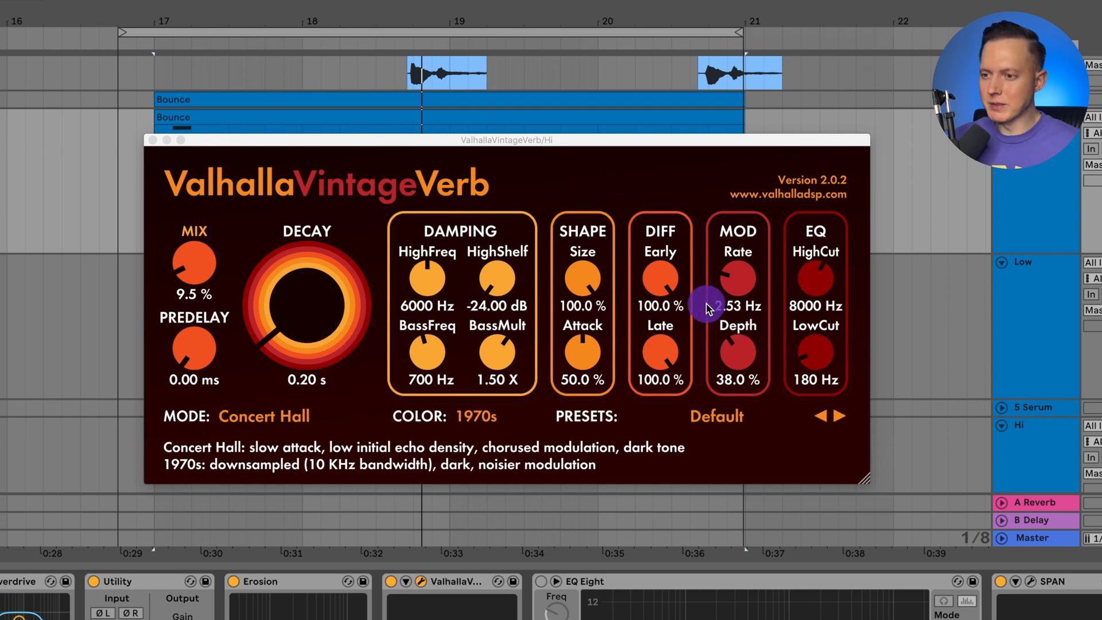
key(space)
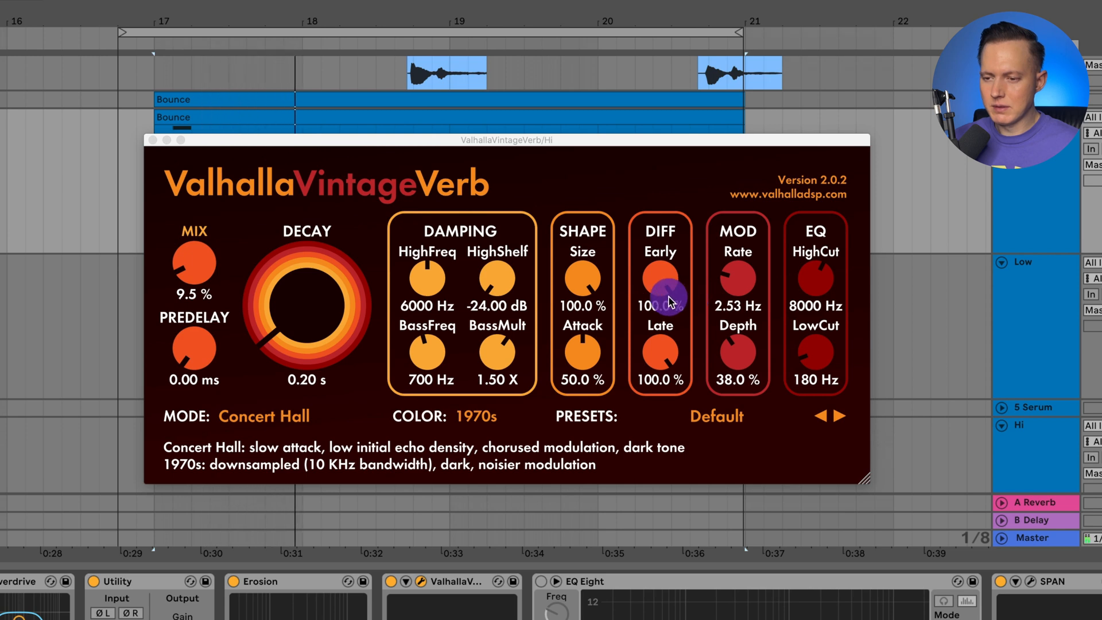
drag(195, 269, 197, 265)
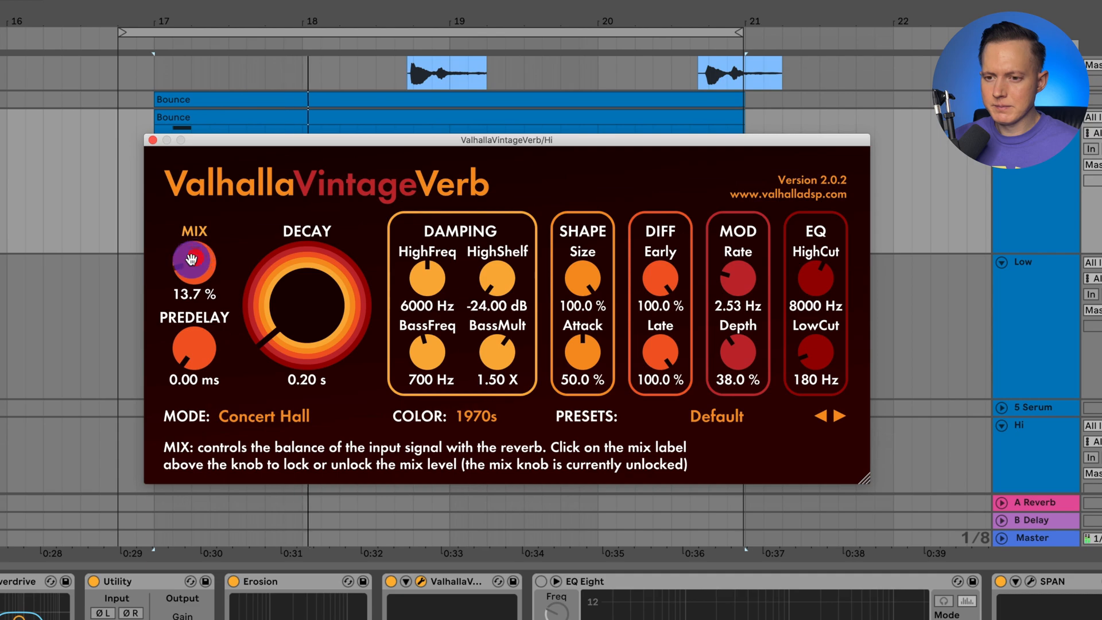
click(153, 139)
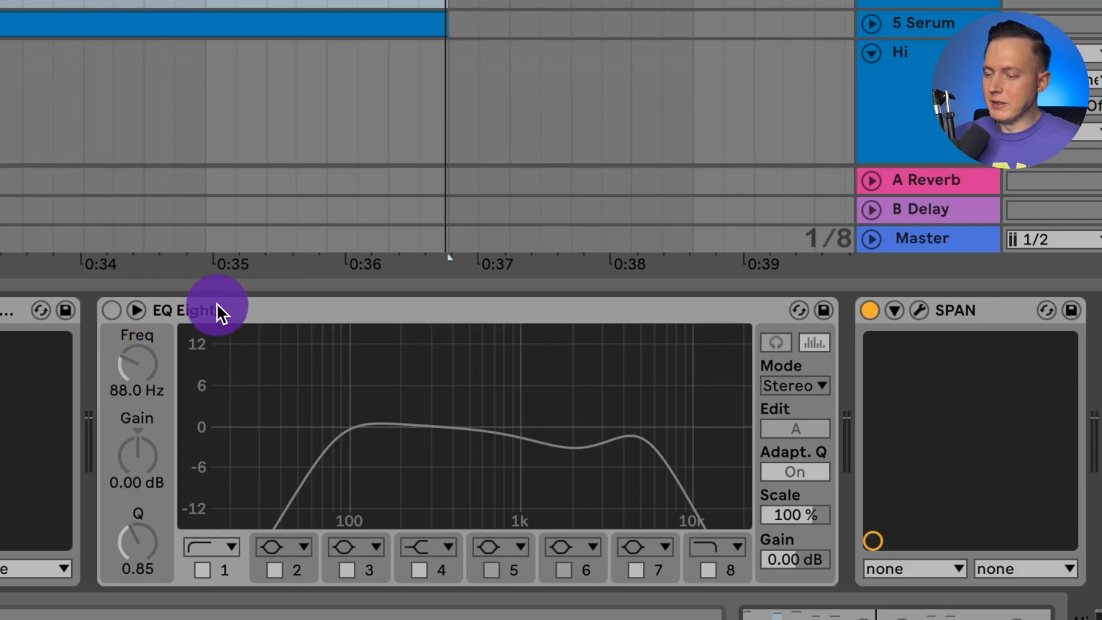
Enable EQ Eight and adjust band 7 to about 2.35 kHz at -3.60 dB and the band 1 low cut to about 89.9 Hz
click(111, 310)
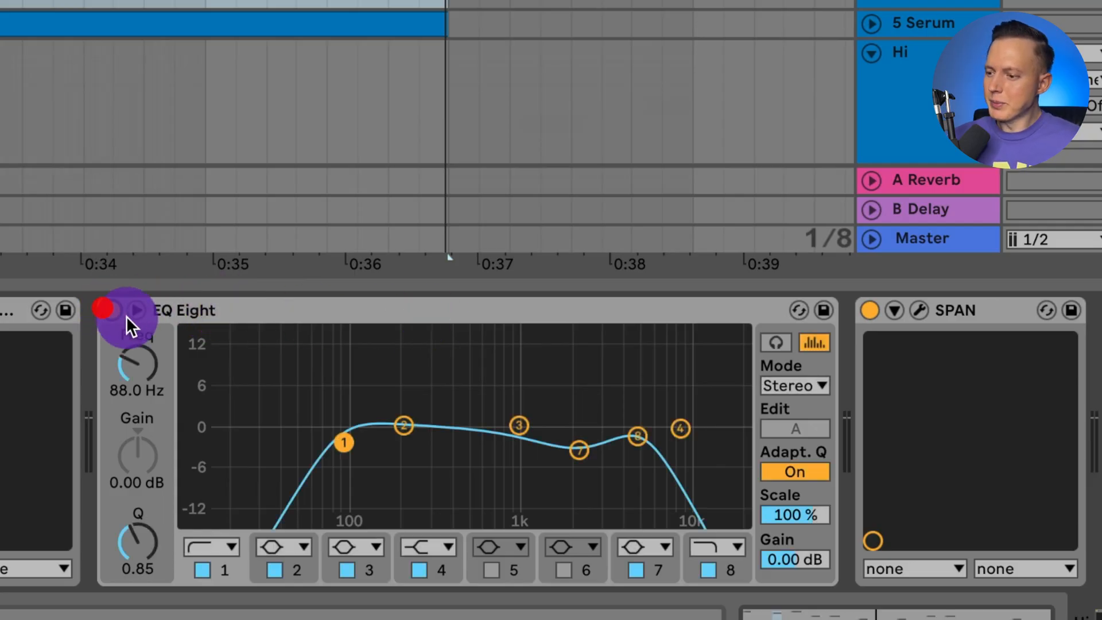
click(636, 435)
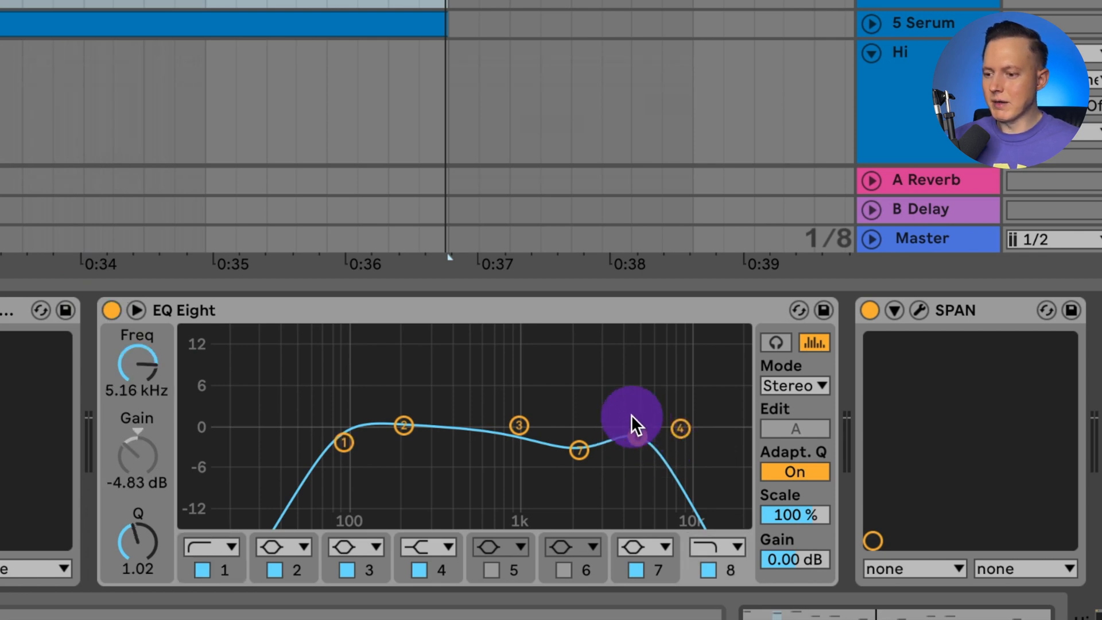
click(578, 449)
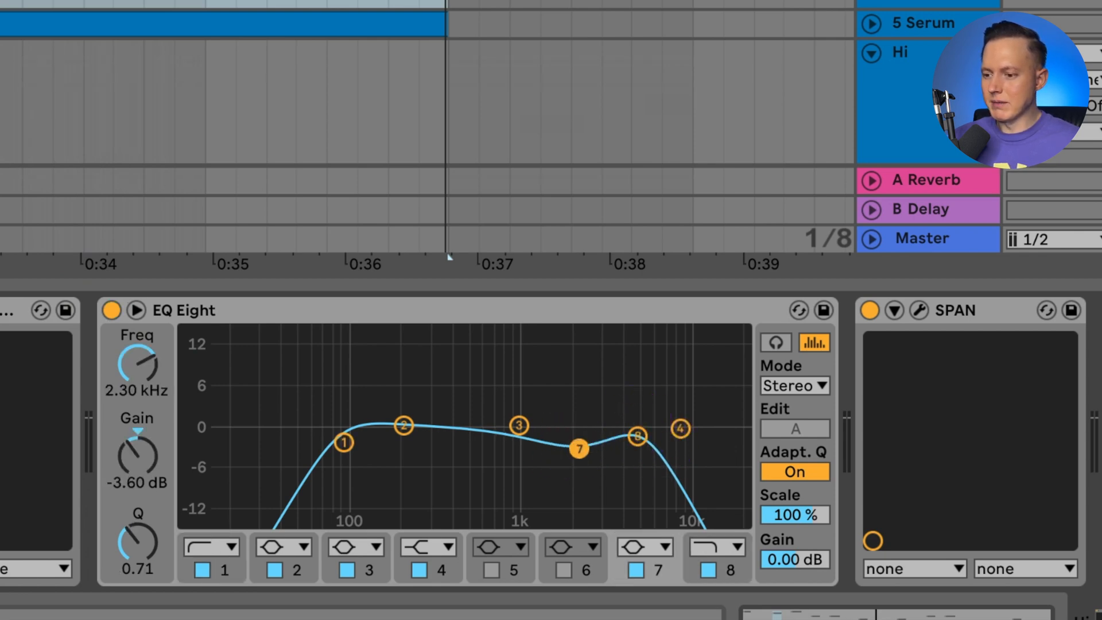
key(space)
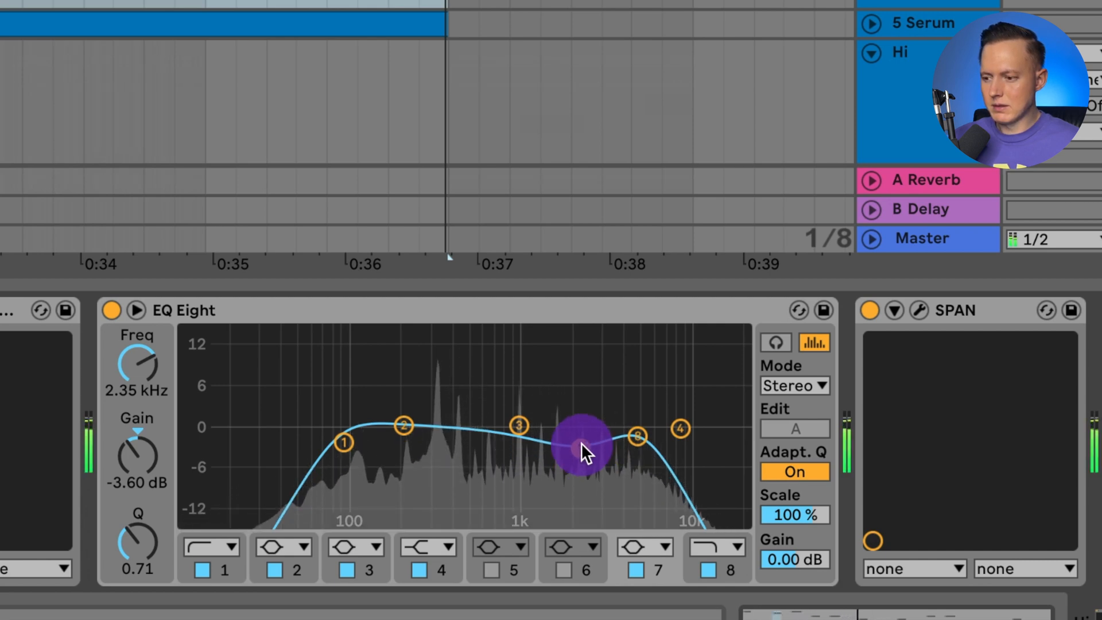
click(333, 442)
key(space)
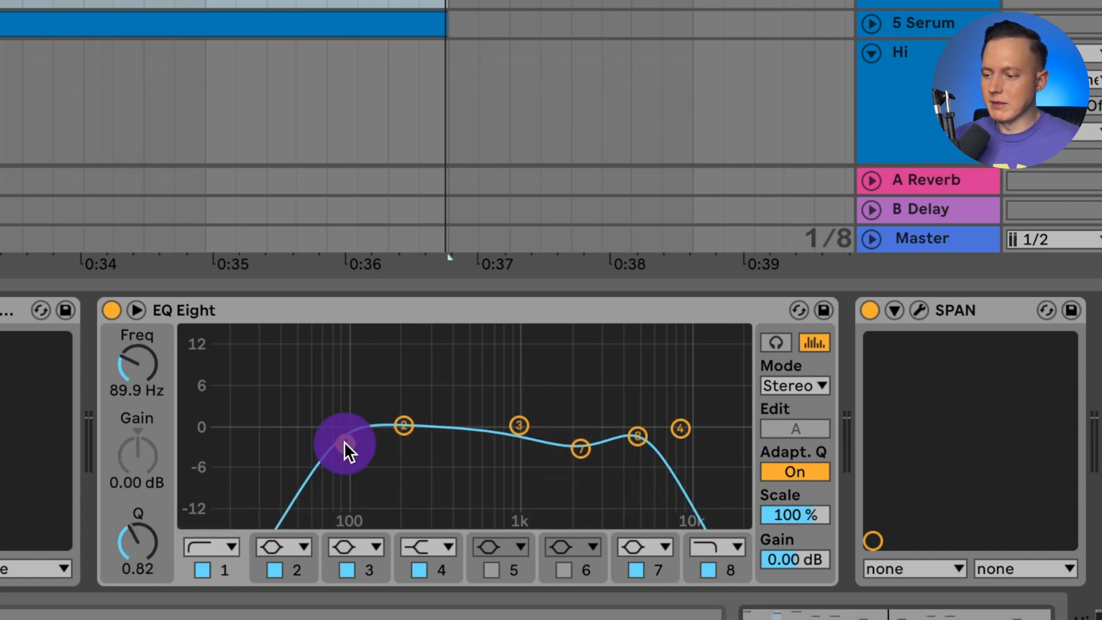
Duplicate the processed Hi track and rename the copy Low
click(908, 168)
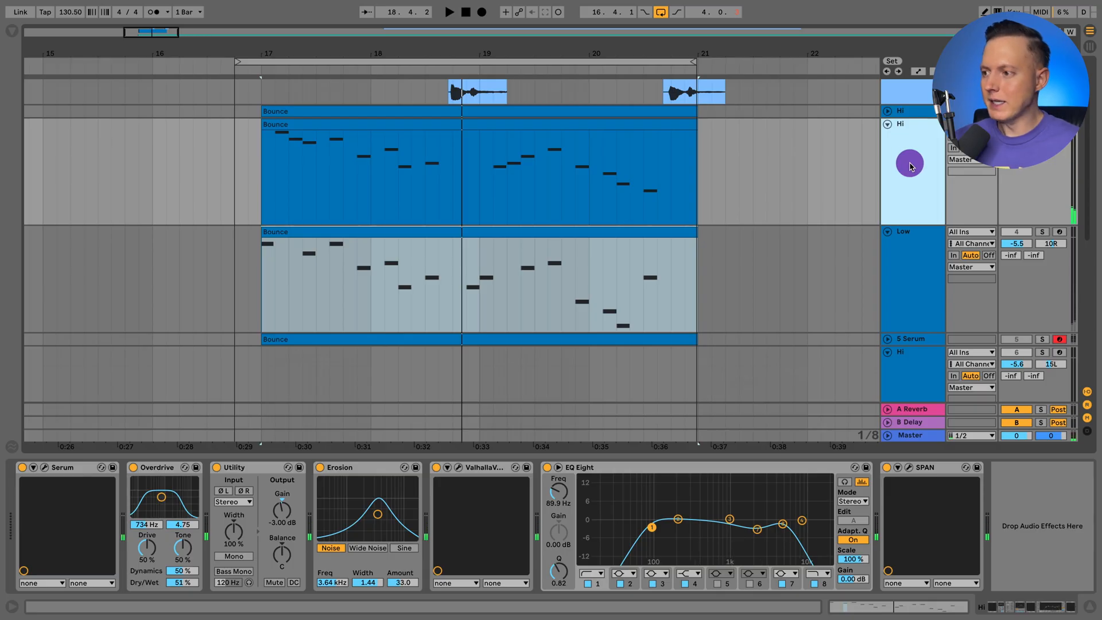
right_click(910, 166)
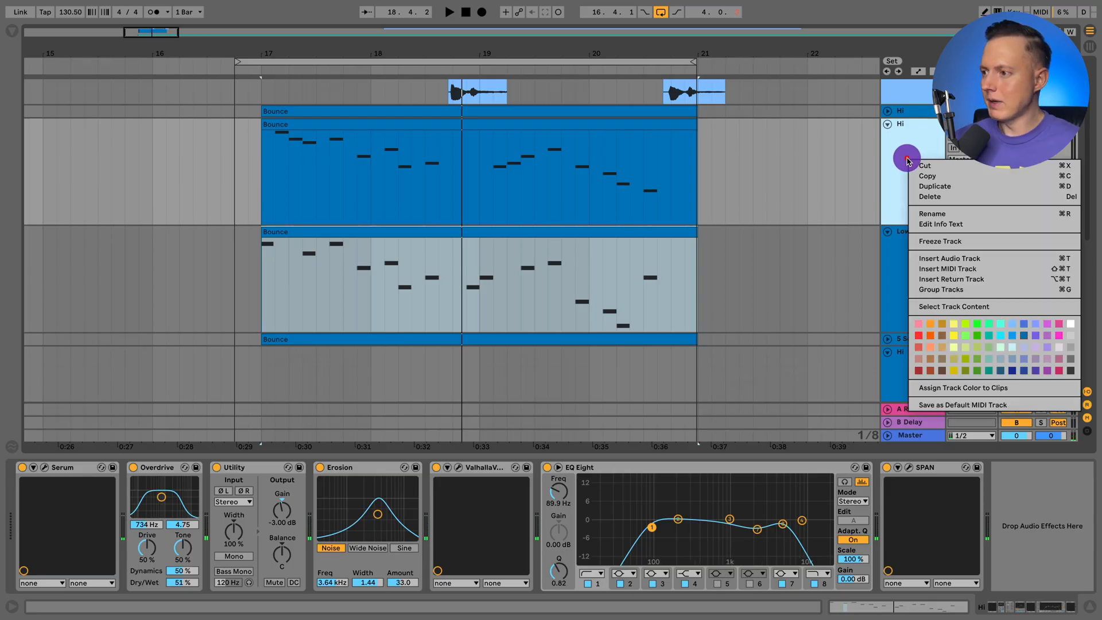
click(931, 191)
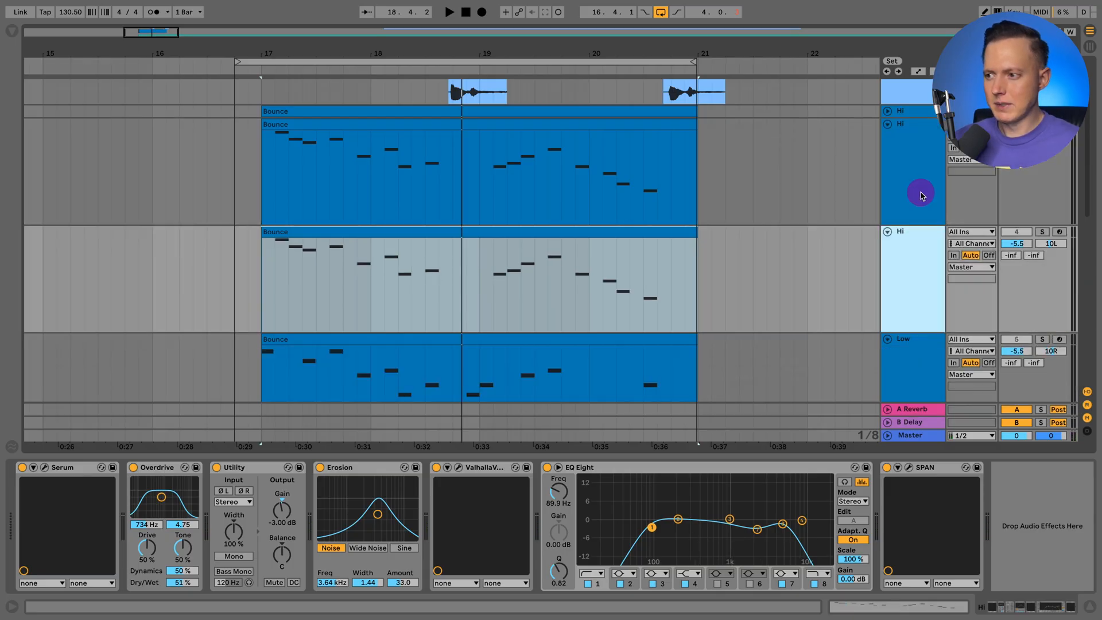
click(913, 191)
click(911, 270)
click(917, 155)
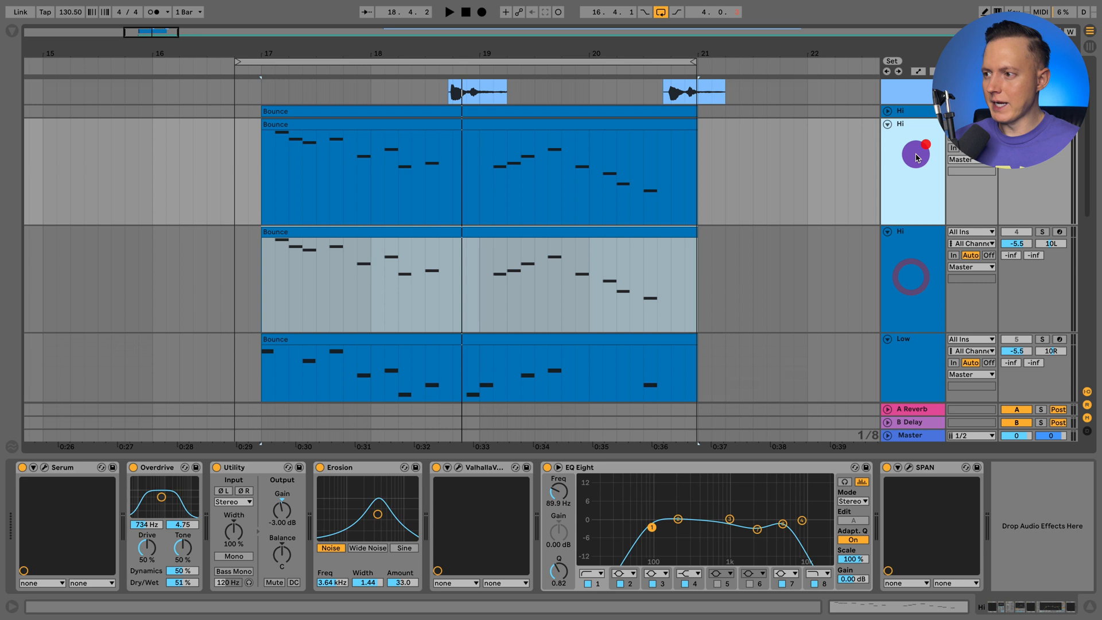
click(891, 281)
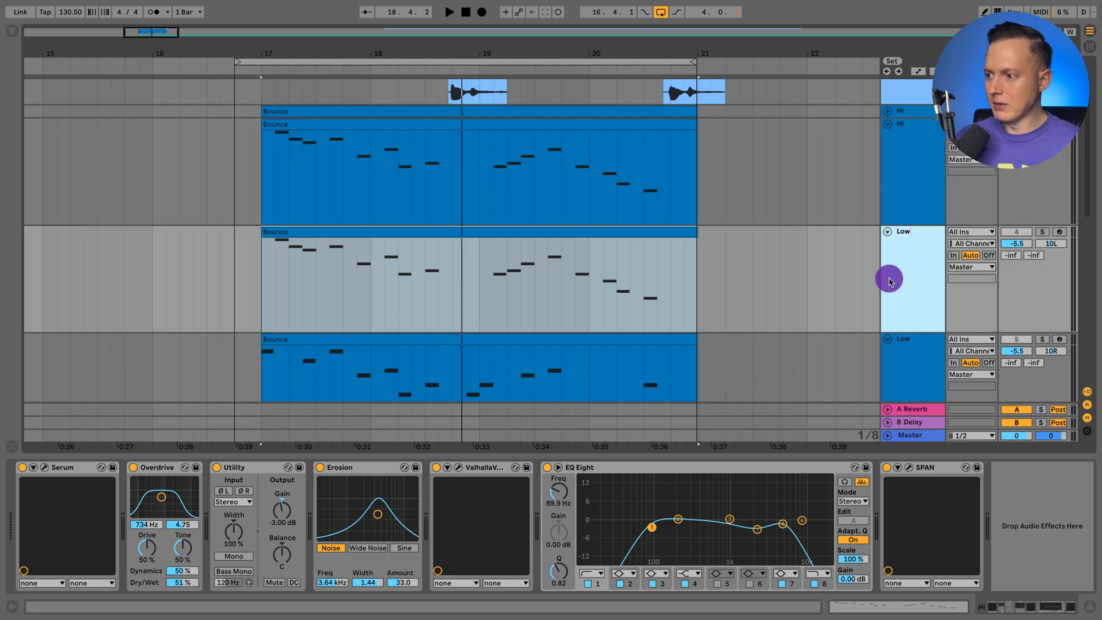
Move the low melody's Bounce clip from the old Low track onto the new one, replacing the duplicated Hi clip
scroll(711, 264, down, 1)
drag(596, 309, 591, 270)
scroll(792, 241, up, 1)
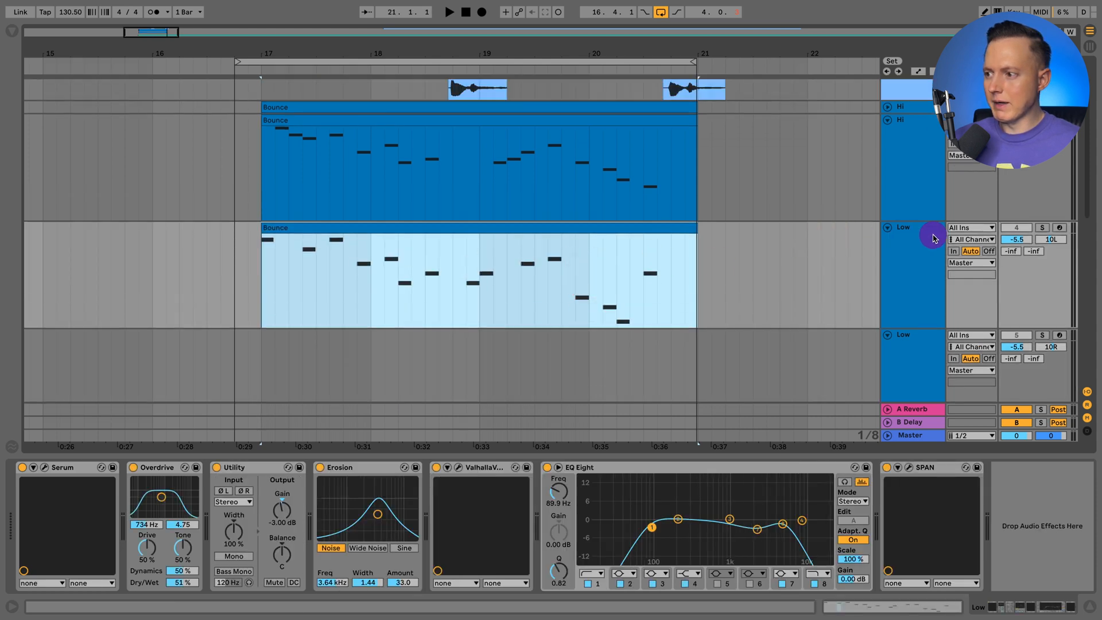
Pan the new Low track to 10R and audition it soloed before activating it in the mix
click(926, 241)
click(1044, 228)
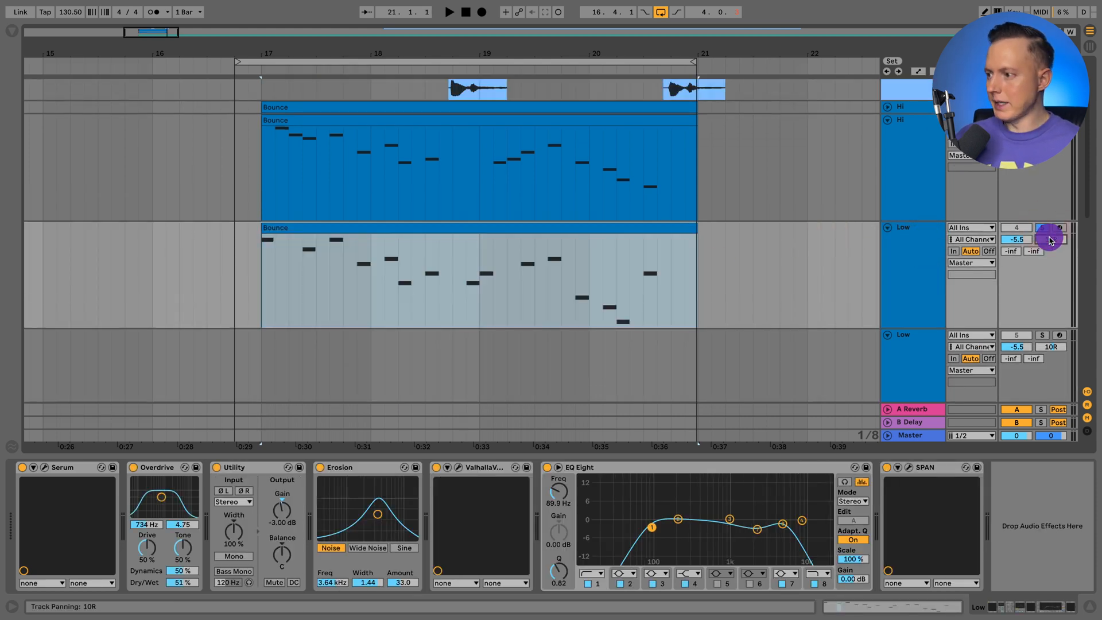
key(space)
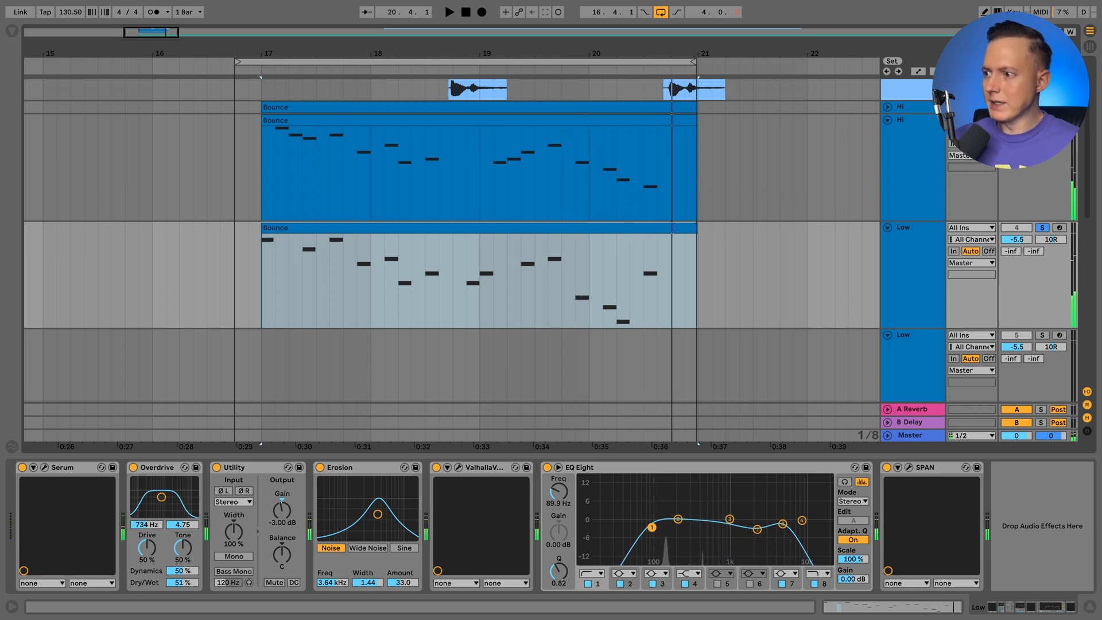
click(780, 217)
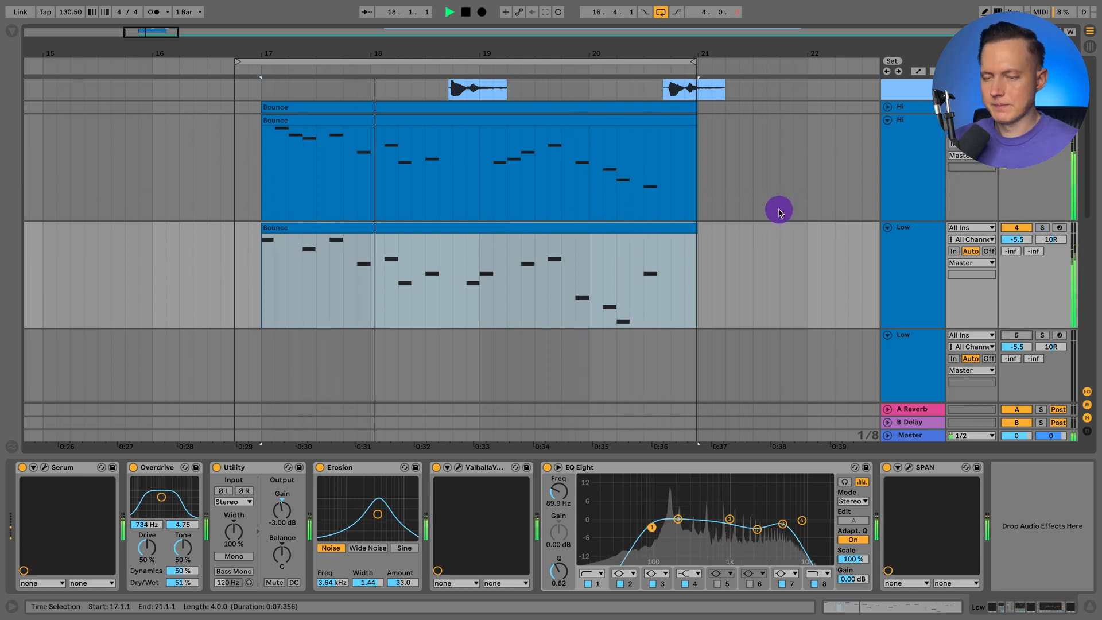